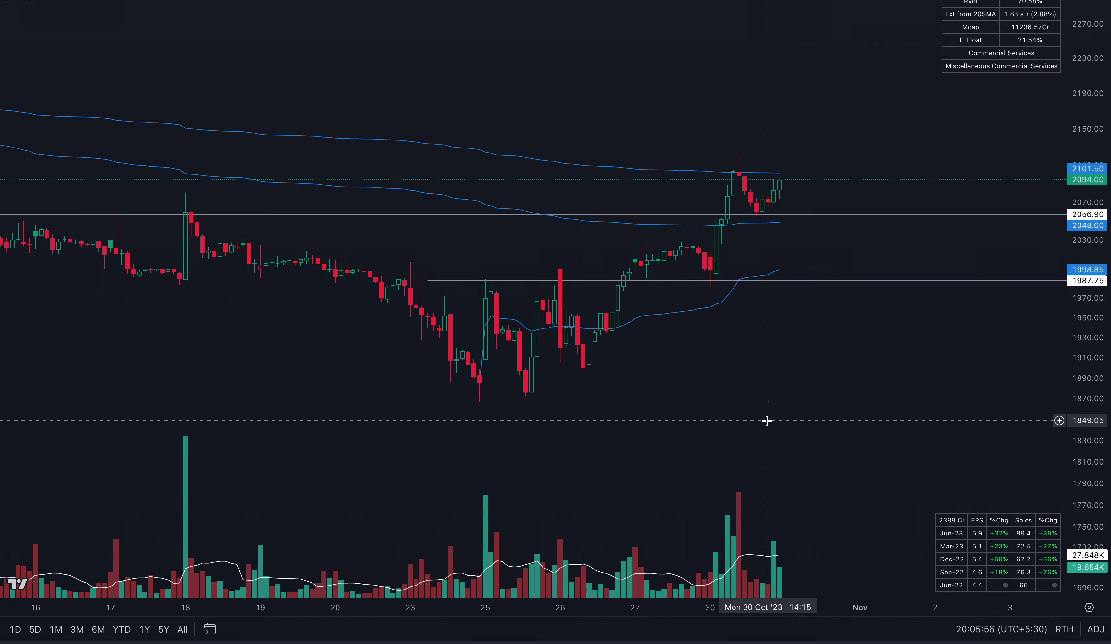
{"action": "scroll", "coordinate": [767, 421], "scroll_direction": "down", "scroll_amount": 4}
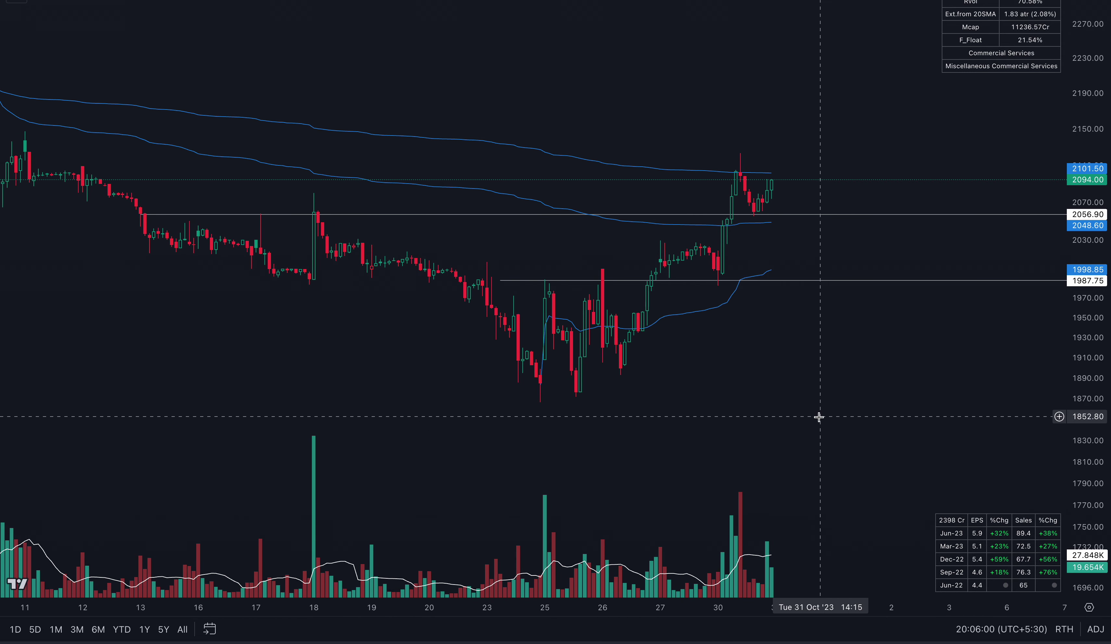
- Zoom out from the September–October intraday view and set the chart range to 1Y
{"action": "scroll", "coordinate": [818, 417], "scroll_direction": "down", "scroll_amount": 5}
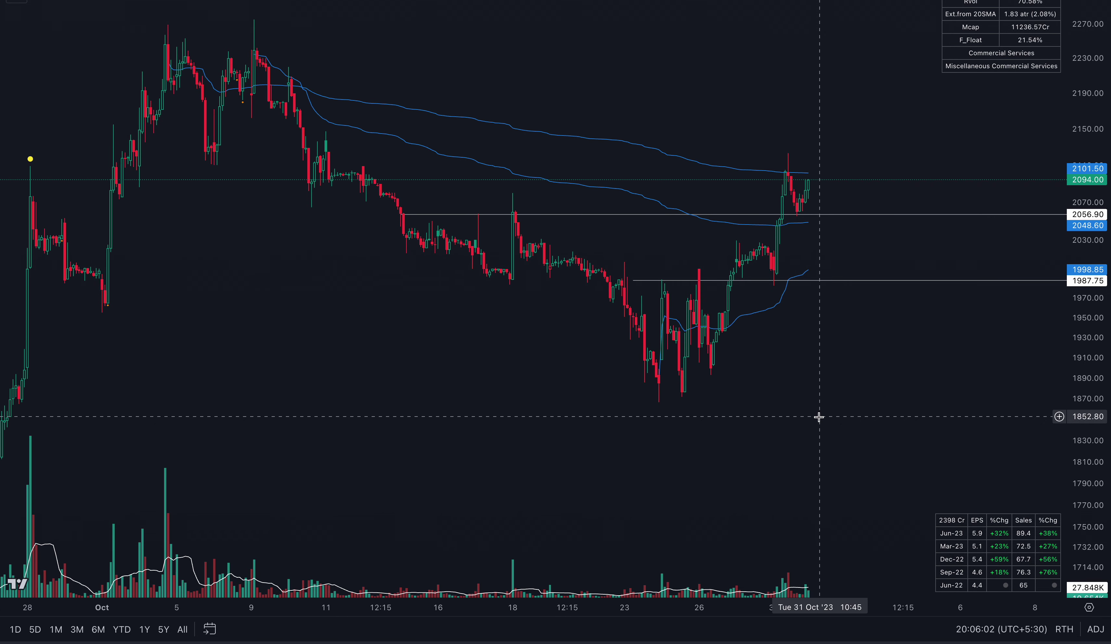
{"action": "left_click_drag", "start_coordinate": [912, 405], "coordinate": [861, 447]}
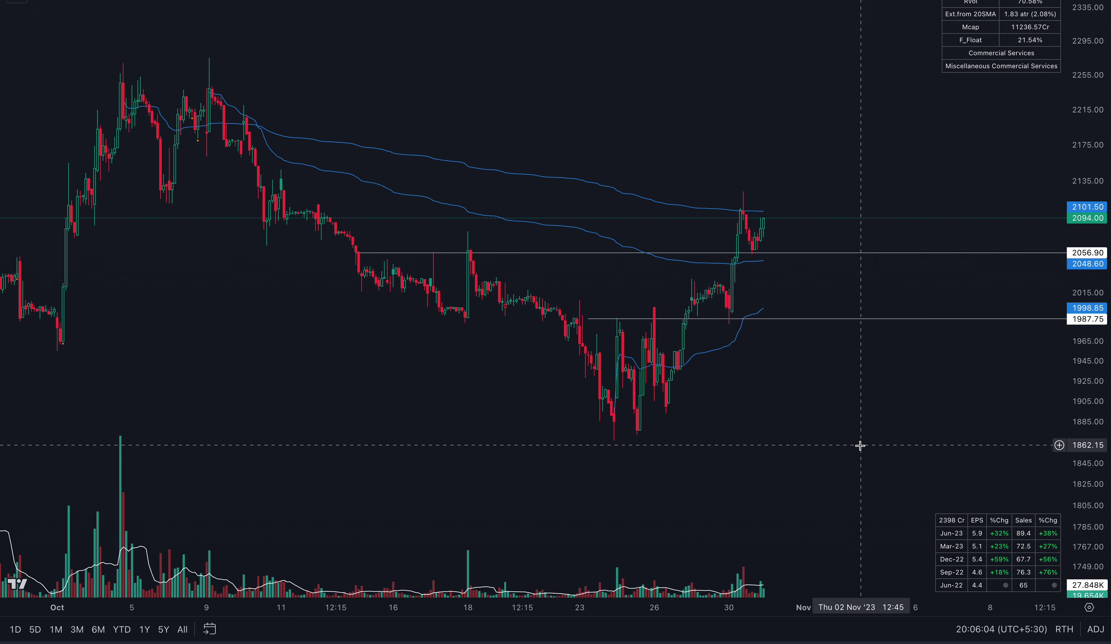
{"action": "scroll", "coordinate": [860, 445], "scroll_direction": "up", "scroll_amount": 2}
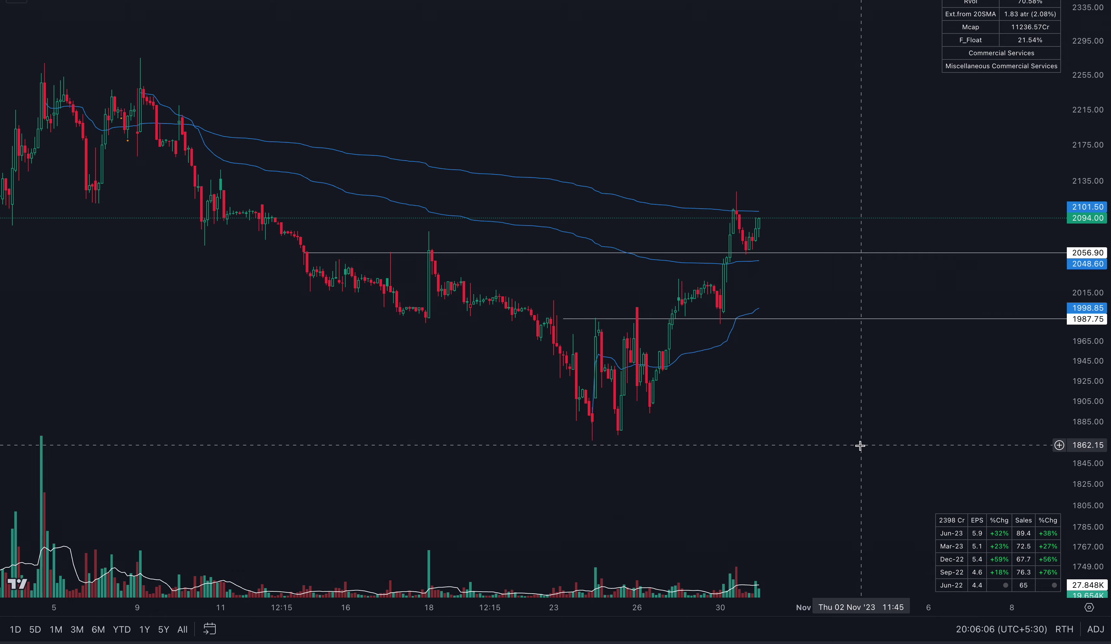
{"action": "scroll", "coordinate": [860, 445], "scroll_direction": "down", "scroll_amount": 3}
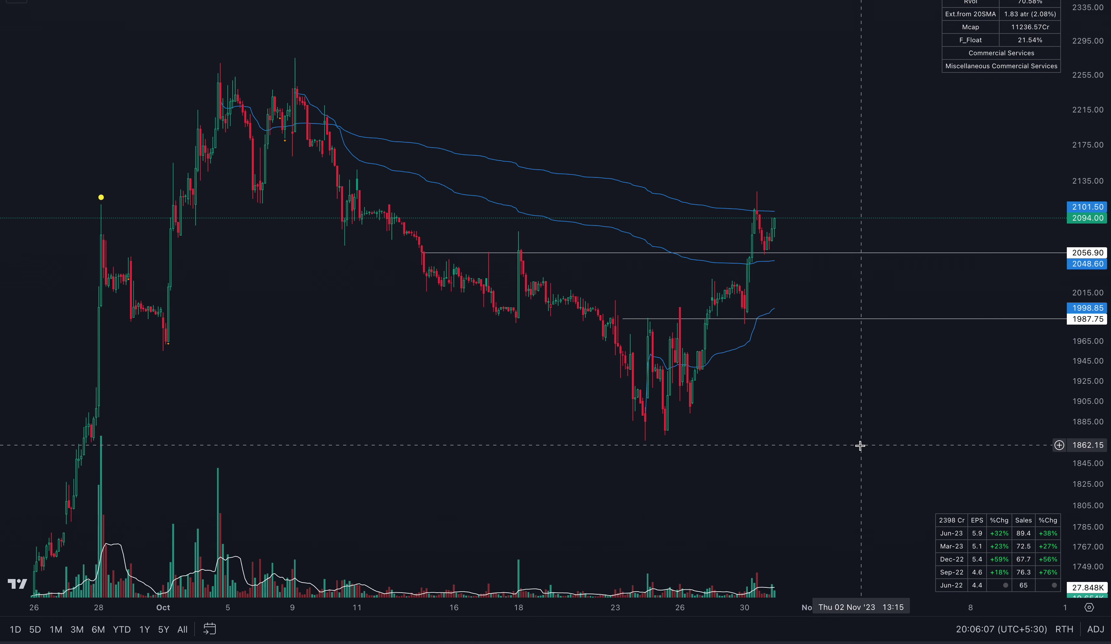
{"action": "left_click", "coordinate": [146, 632]}
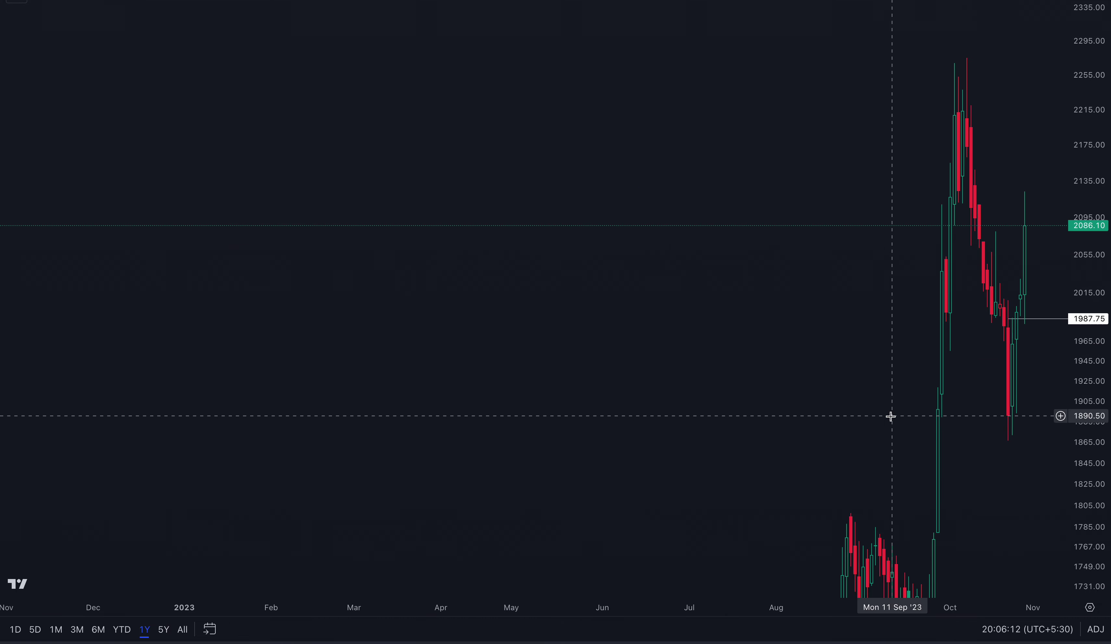
- Add a horizontal ray at 1987.75 on the daily chart, then switch the range to 1M
{"action": "scroll", "coordinate": [960, 415], "scroll_direction": "up", "scroll_amount": 5}
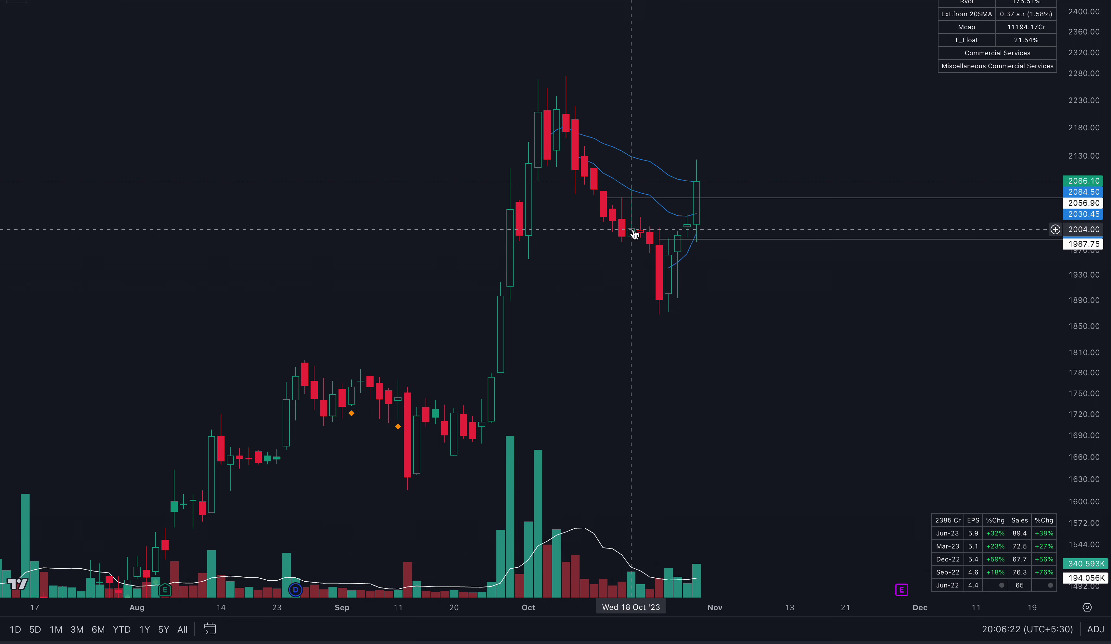
{"action": "scroll", "coordinate": [636, 231], "scroll_direction": "up", "scroll_amount": 3}
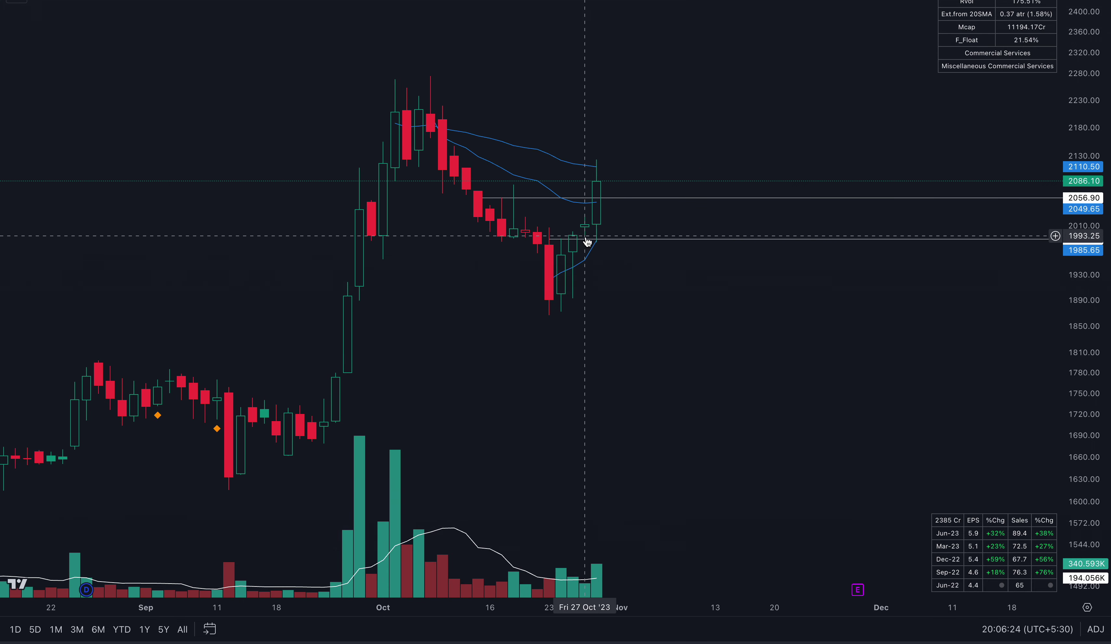
{"action": "scroll", "coordinate": [671, 351], "scroll_direction": "up", "scroll_amount": 4}
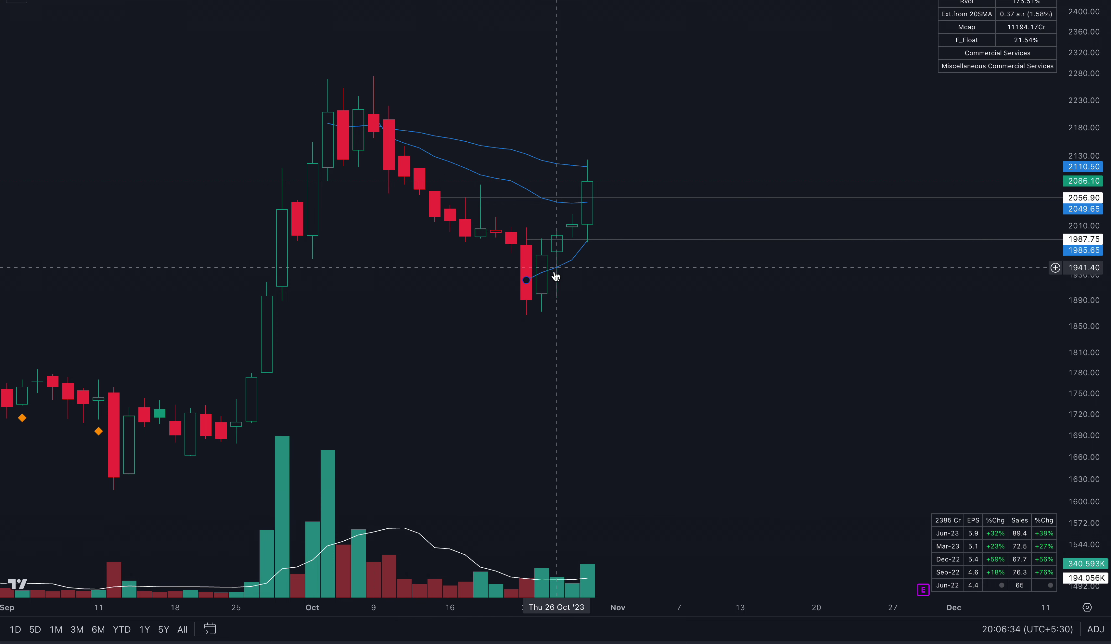
{"action": "left_click", "coordinate": [541, 244]}
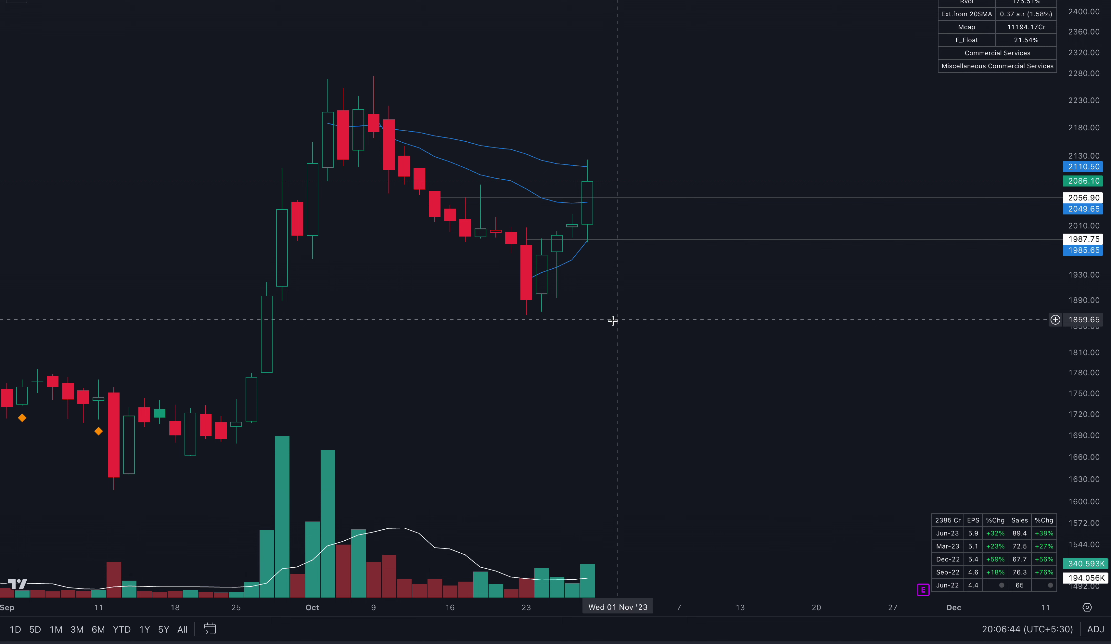
{"action": "scroll", "coordinate": [612, 319], "scroll_direction": "up", "scroll_amount": 1}
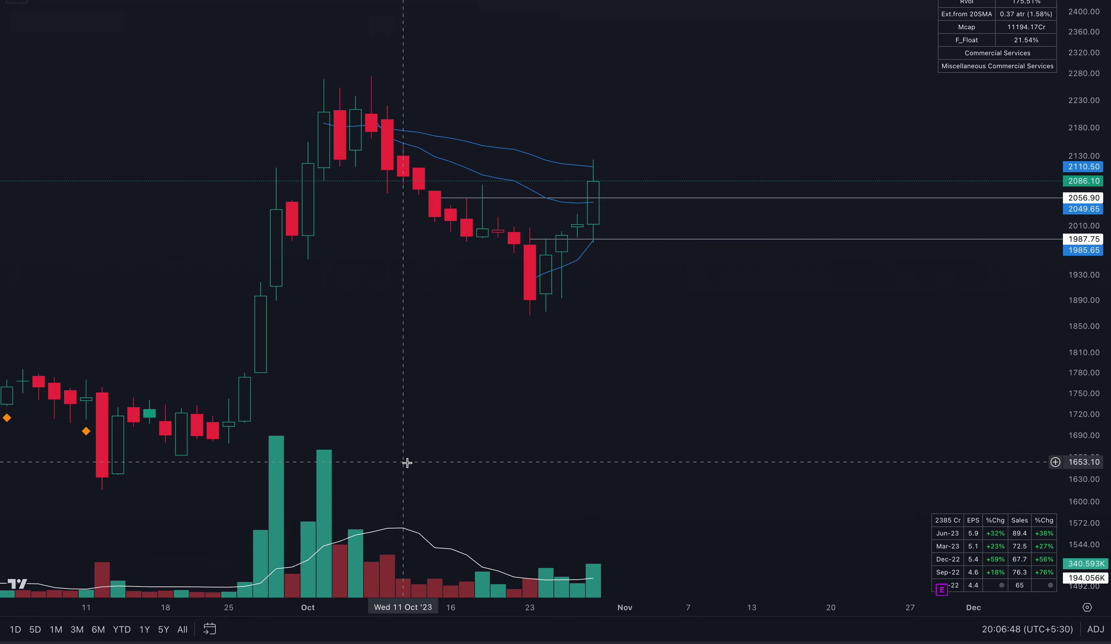
{"action": "left_click", "coordinate": [56, 629]}
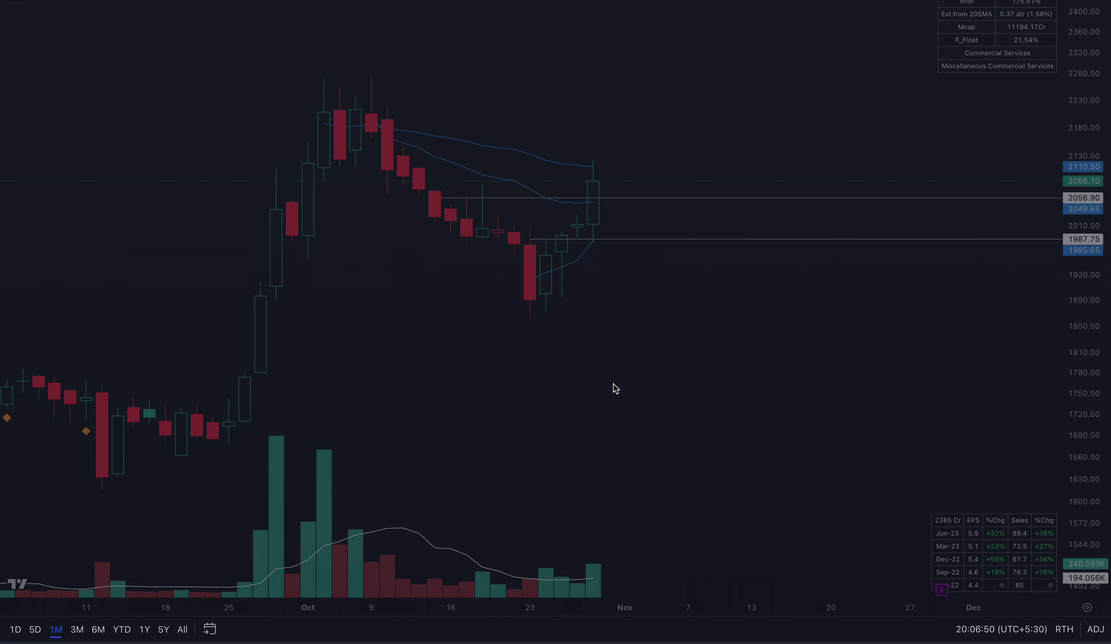
- Stretch the price scale vertically and recentre the one-month intraday candles
{"action": "scroll", "coordinate": [816, 376], "scroll_direction": "right", "scroll_amount": 5}
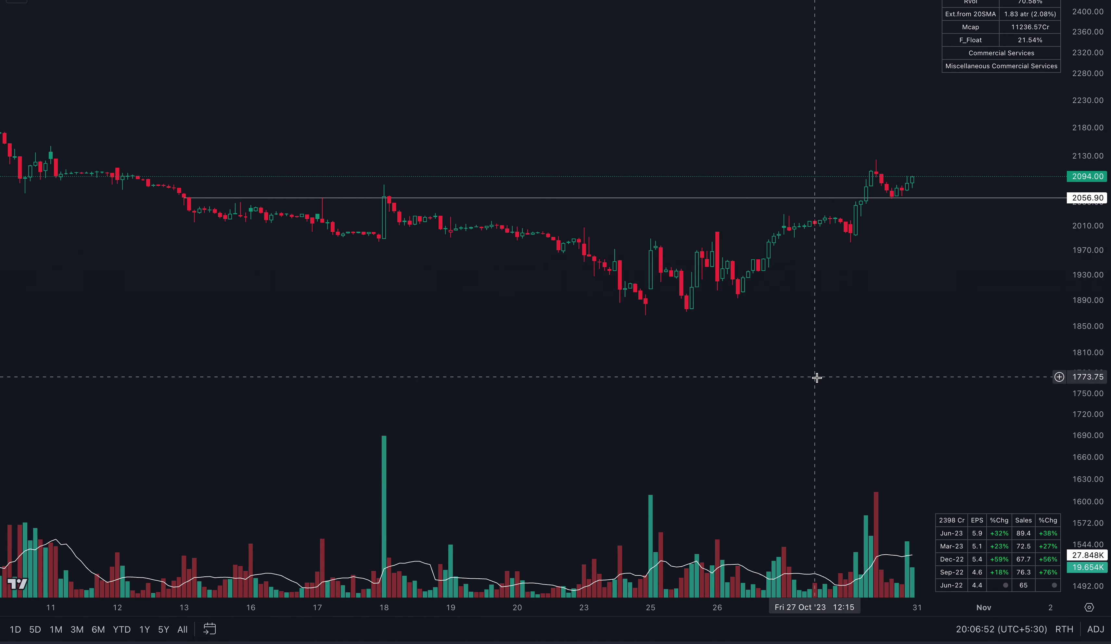
{"action": "left_click_drag", "start_coordinate": [1079, 385], "coordinate": [1081, 316]}
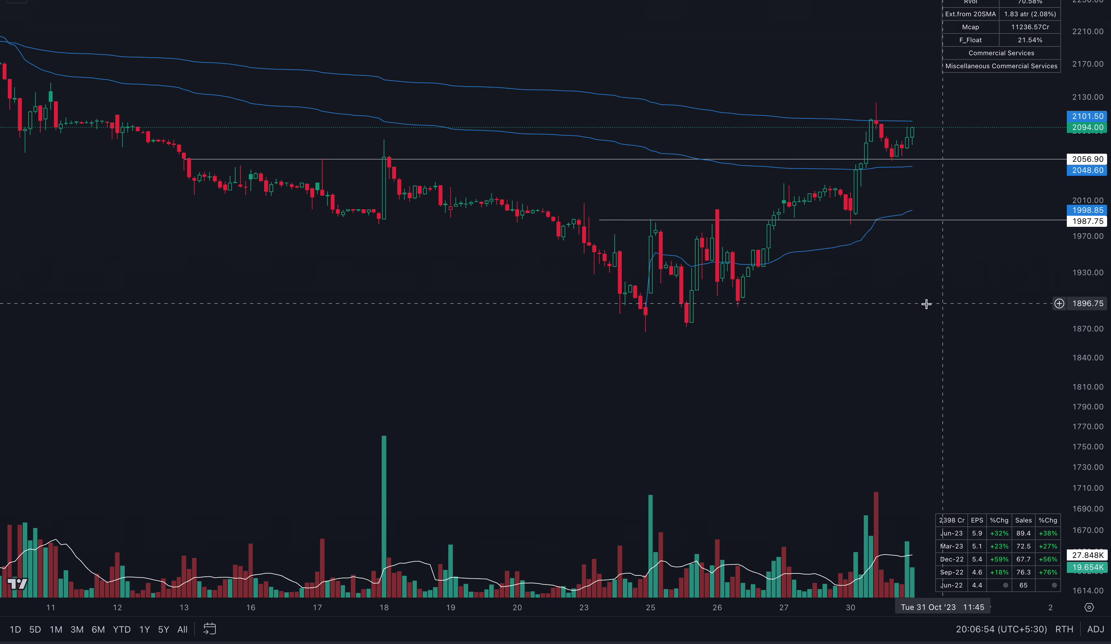
{"action": "left_click_drag", "start_coordinate": [922, 303], "coordinate": [834, 391]}
{"action": "scroll", "coordinate": [842, 351], "scroll_direction": "down", "scroll_amount": 3}
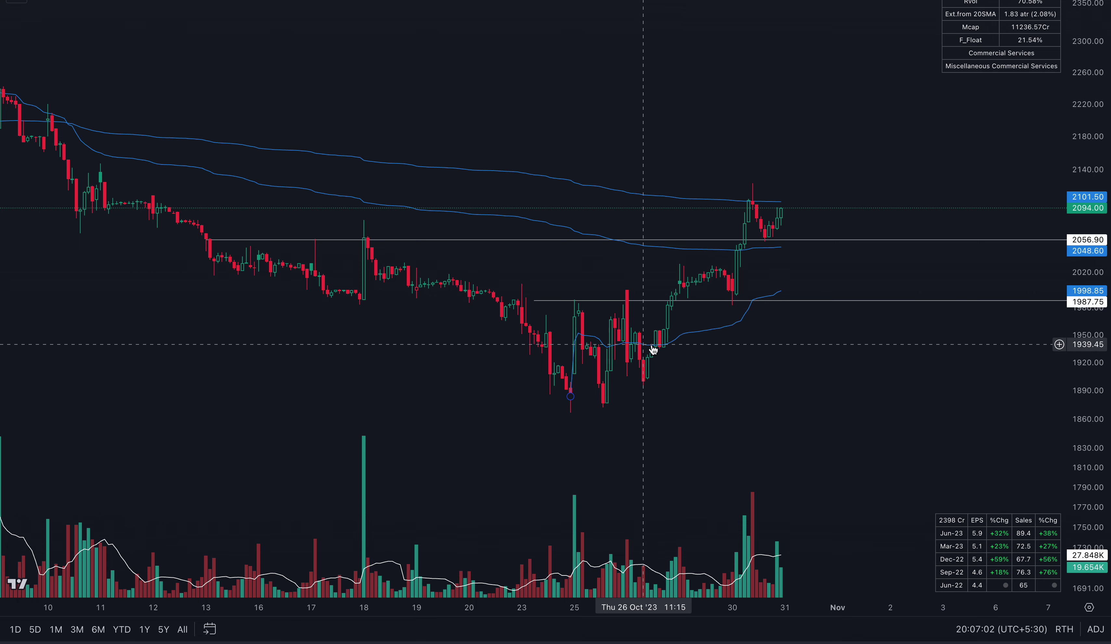
- Zoom the time axis to frame about 17–31 October 2023 with the 2056.90 and 1987.75 levels
{"action": "scroll", "coordinate": [744, 365], "scroll_direction": "up", "scroll_amount": 2}
{"action": "scroll", "coordinate": [744, 364], "scroll_direction": "up", "scroll_amount": 1}
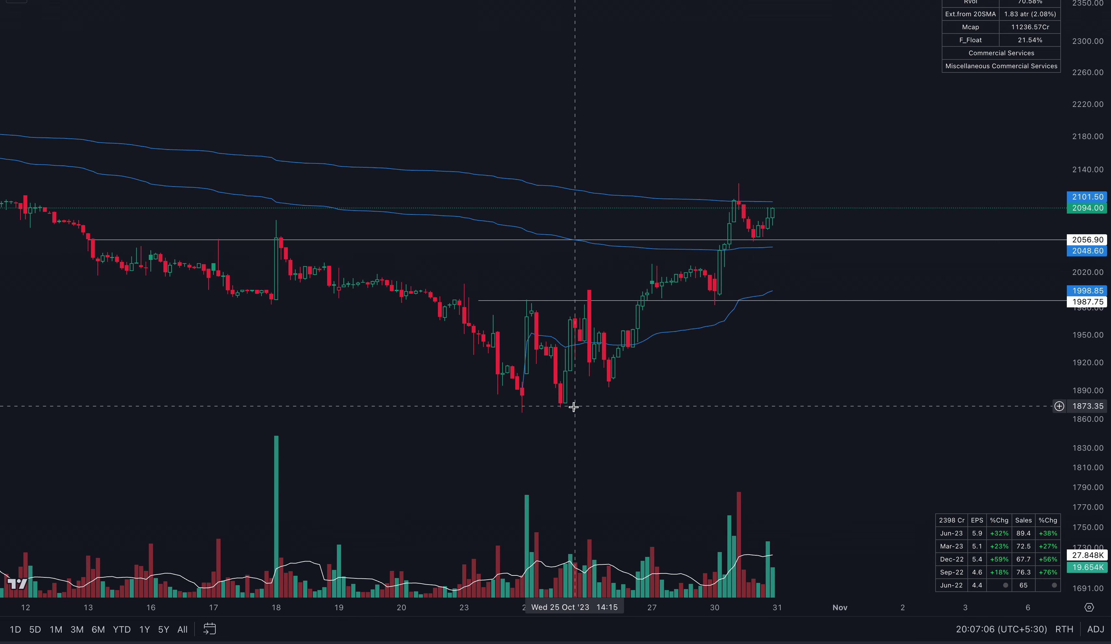
{"action": "scroll", "coordinate": [665, 399], "scroll_direction": "up", "scroll_amount": 1}
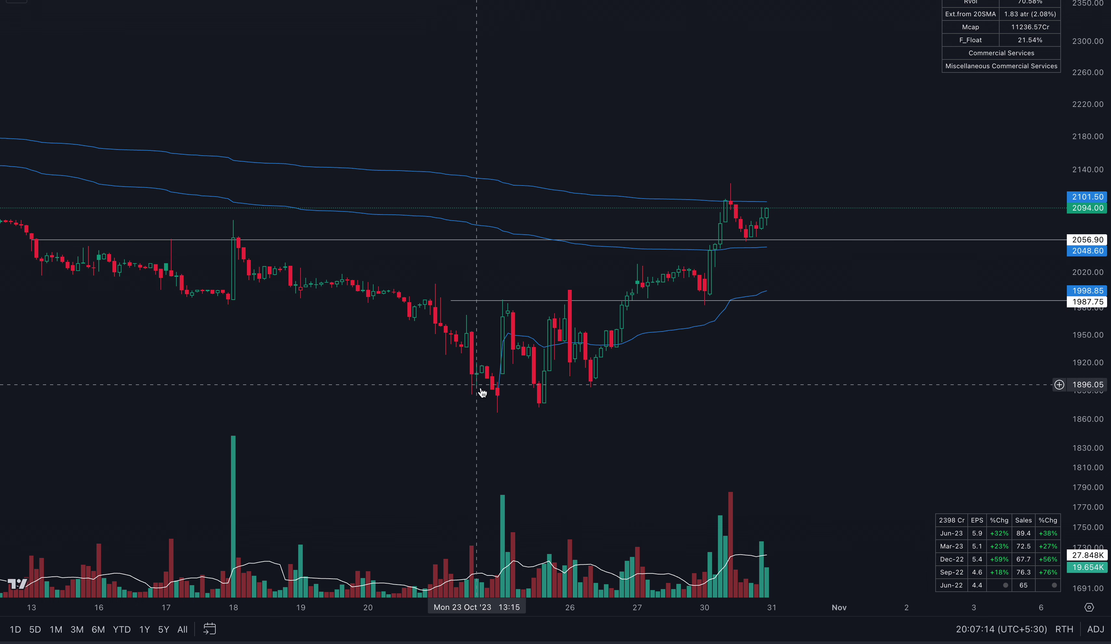
{"action": "mouse_move", "coordinate": [519, 569]}
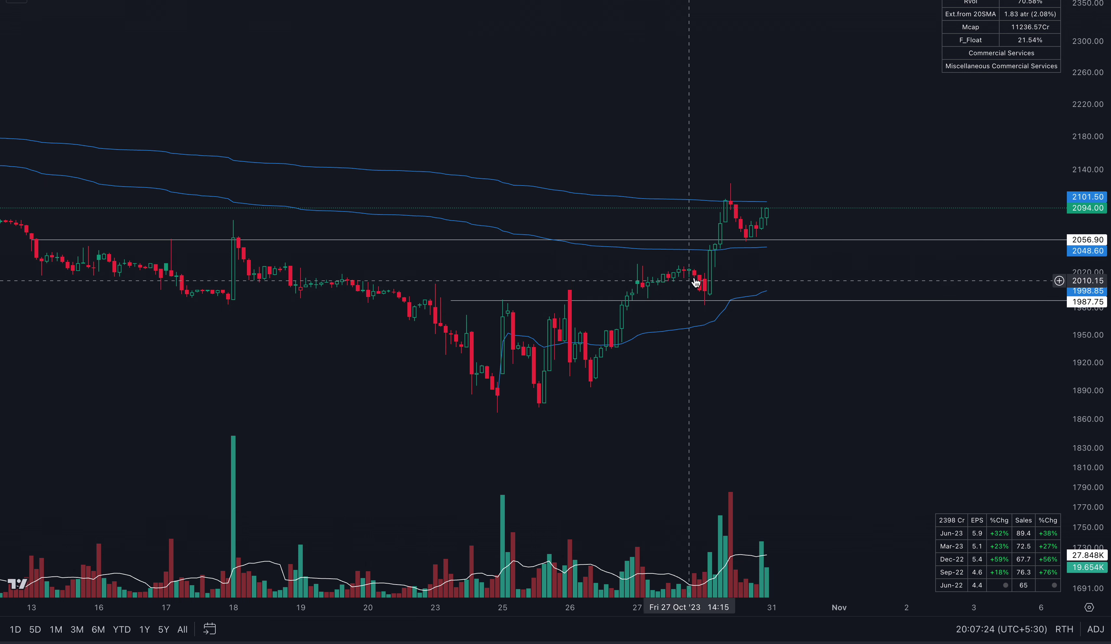
{"action": "scroll", "coordinate": [667, 379], "scroll_direction": "up", "scroll_amount": 1}
{"action": "scroll", "coordinate": [667, 379], "scroll_direction": "up", "scroll_amount": 2}
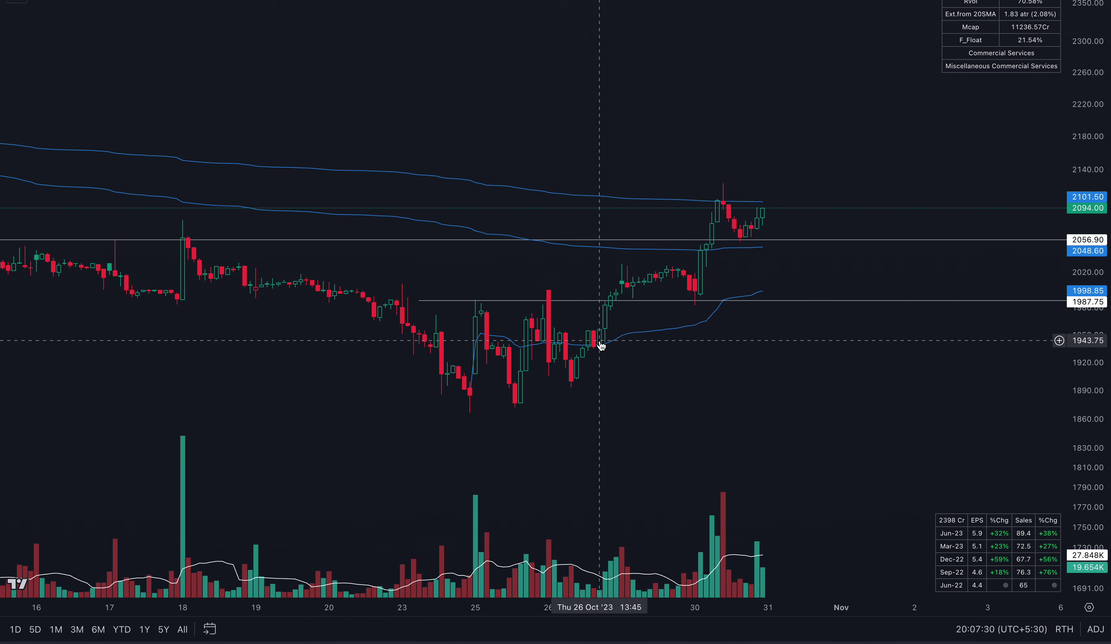
{"action": "scroll", "coordinate": [744, 471], "scroll_direction": "up", "scroll_amount": 2}
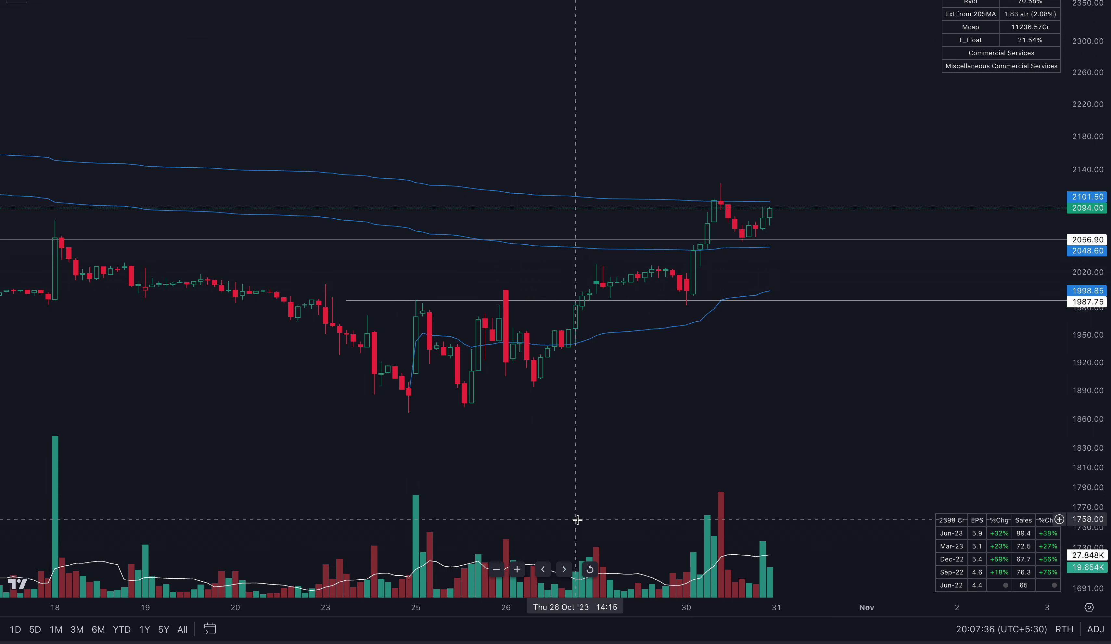
{"action": "scroll", "coordinate": [577, 520], "scroll_direction": "down", "scroll_amount": 1}
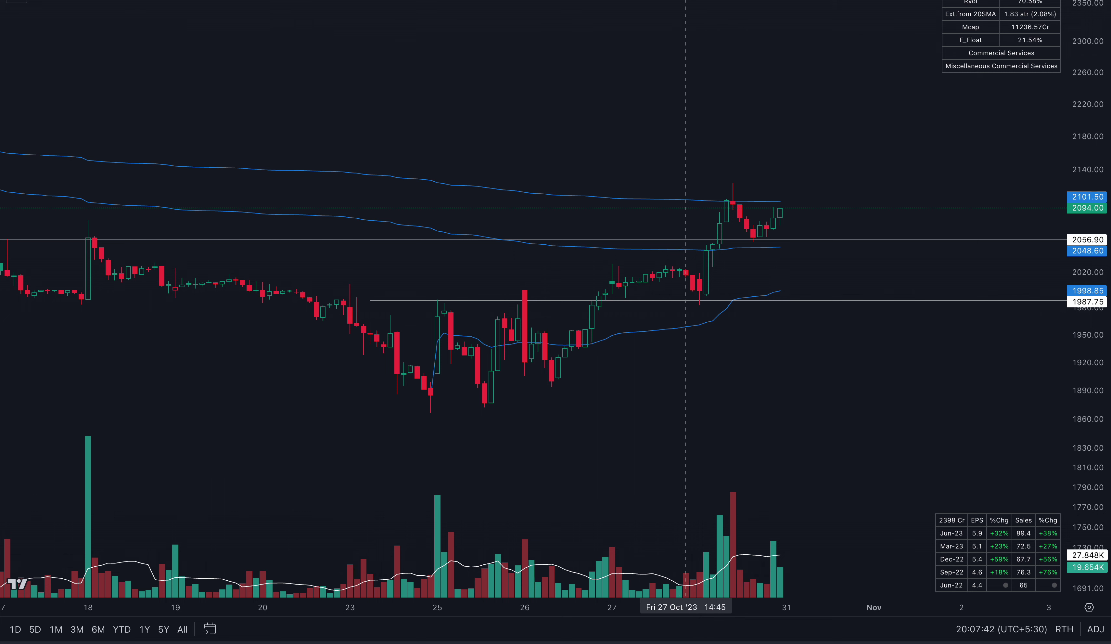
- Place a horizontal ray at 1962.30 and measure the drop to 1931.00 (-31.30, -1.59%)
{"action": "left_click", "coordinate": [562, 324]}
{"action": "scroll", "coordinate": [616, 360], "scroll_direction": "up", "scroll_amount": 1}
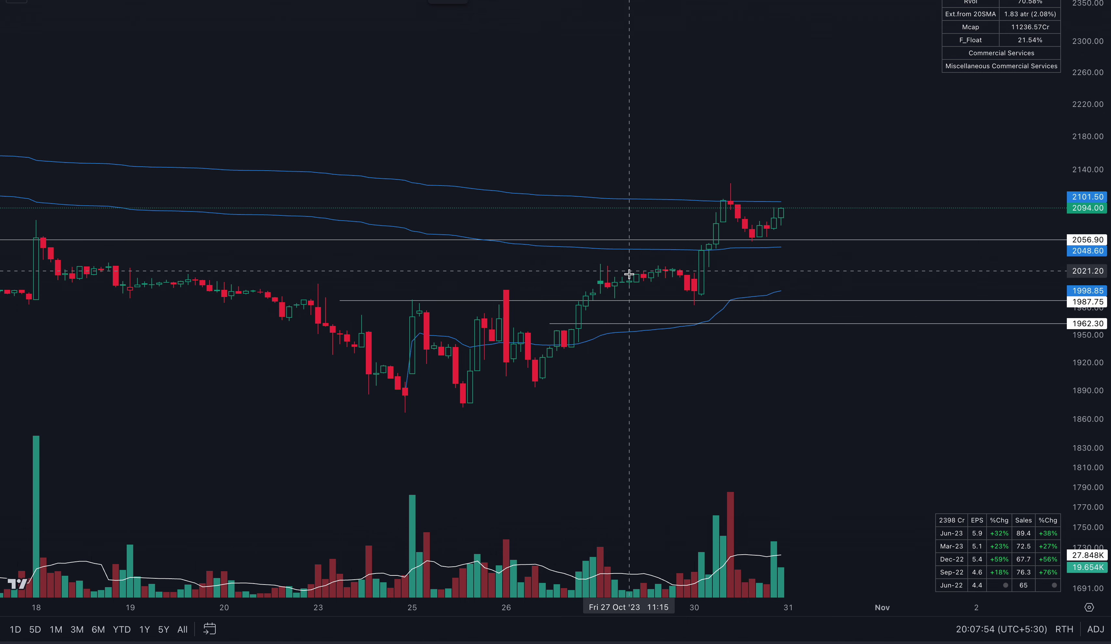
{"action": "left_click", "coordinate": [586, 324], "text": "shift"}
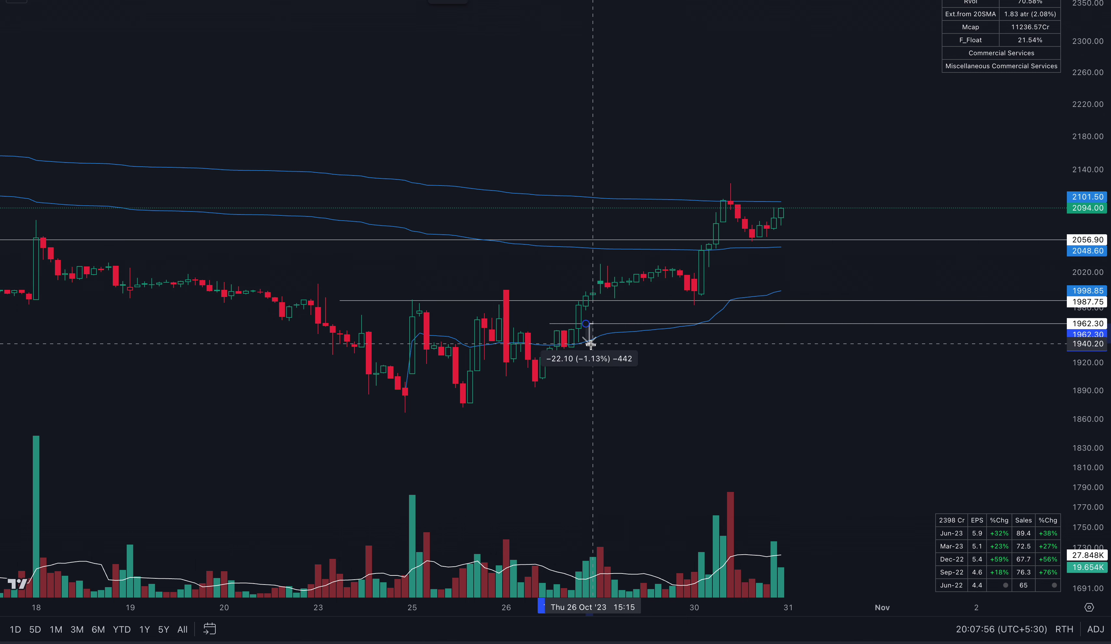
{"action": "left_click", "coordinate": [556, 352]}
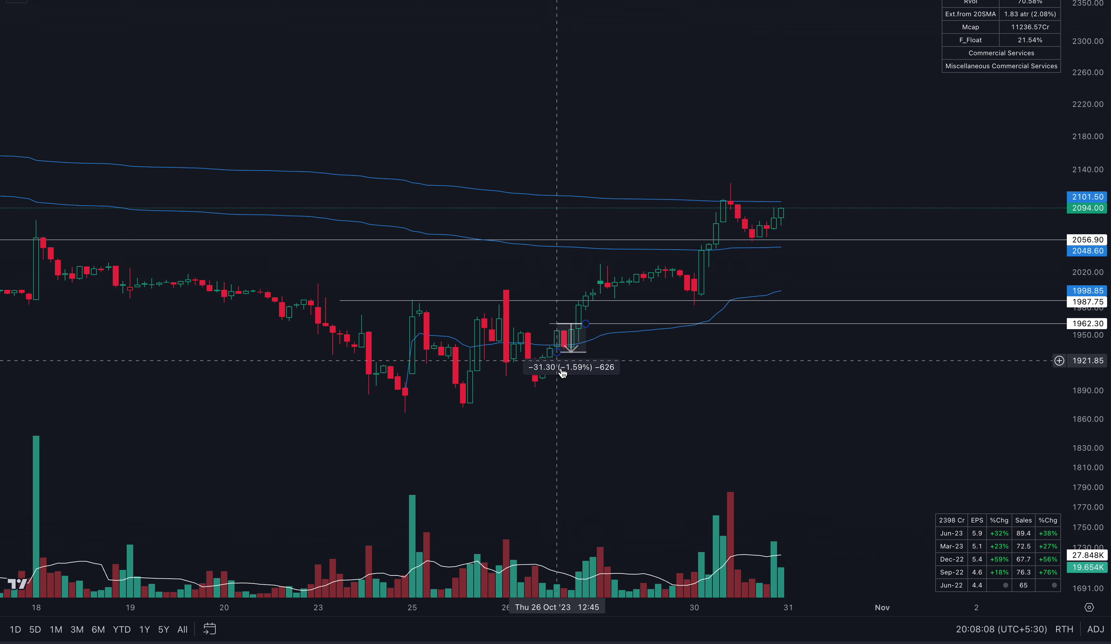
{"action": "scroll", "coordinate": [672, 390], "scroll_direction": "right", "scroll_amount": 2}
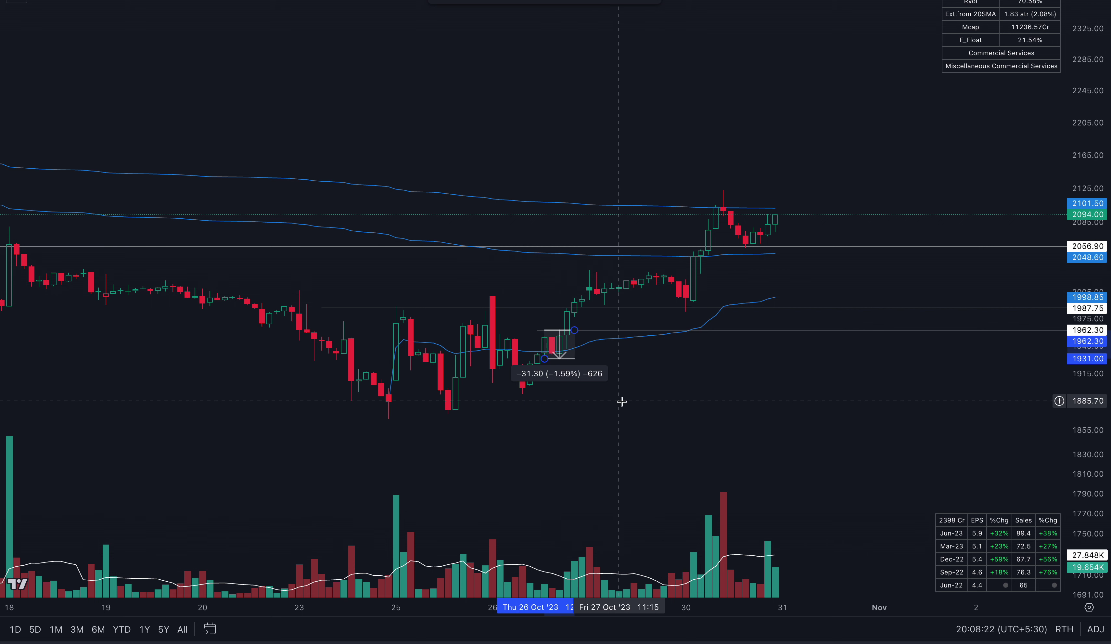
- Replace the price-range measurement with a long position at 1962.30, stop 1930.30, target near 2091
{"action": "left_click", "coordinate": [574, 359]}
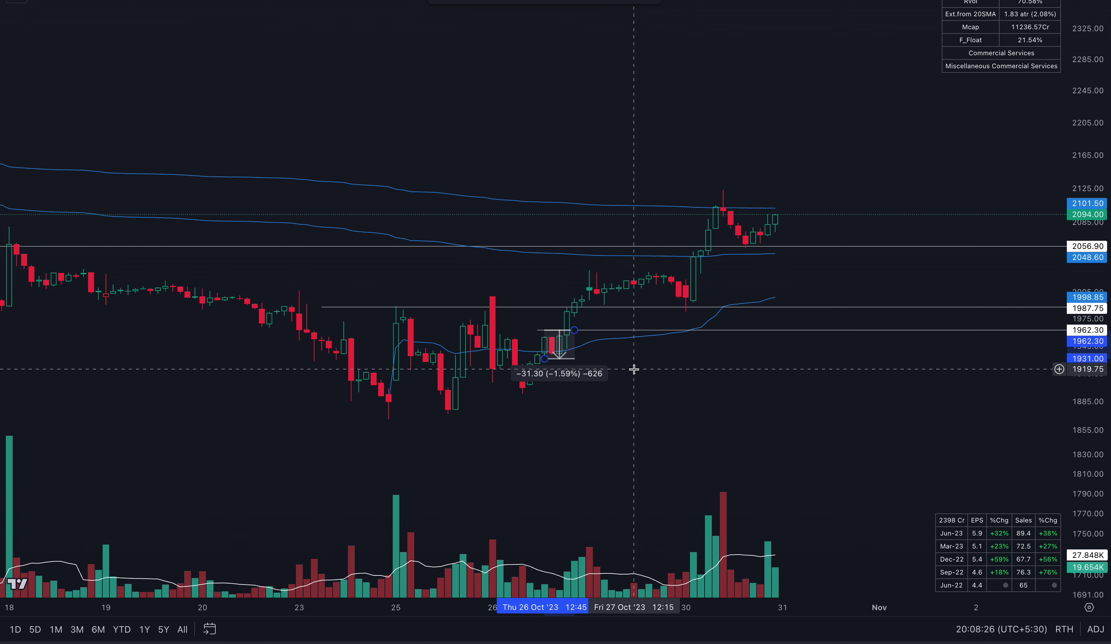
{"action": "left_click", "coordinate": [633, 369]}
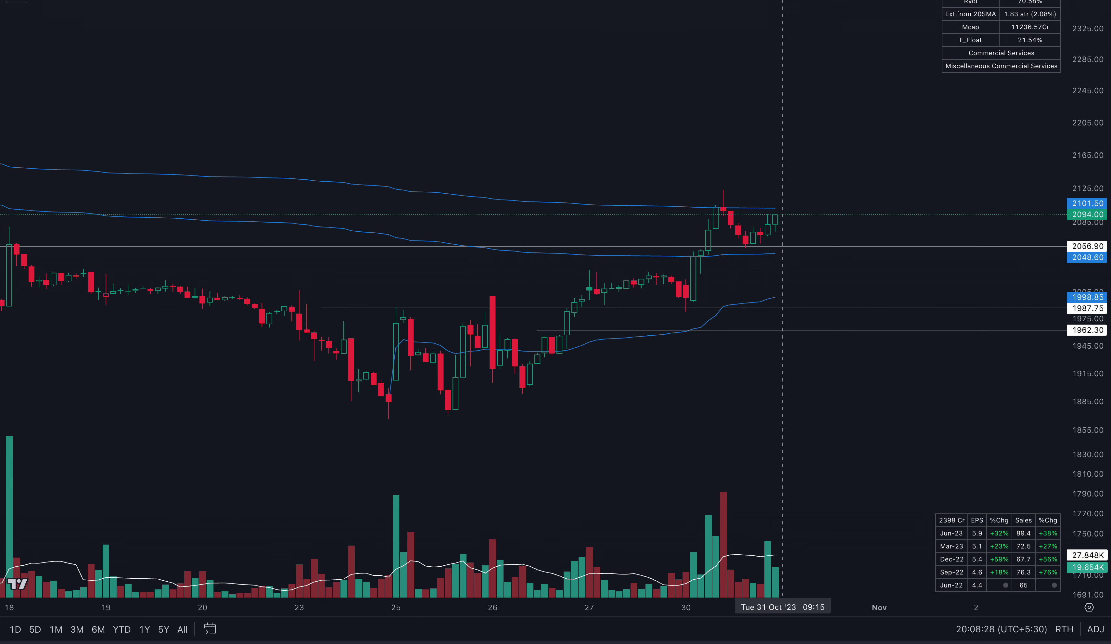
{"action": "left_click", "coordinate": [567, 330]}
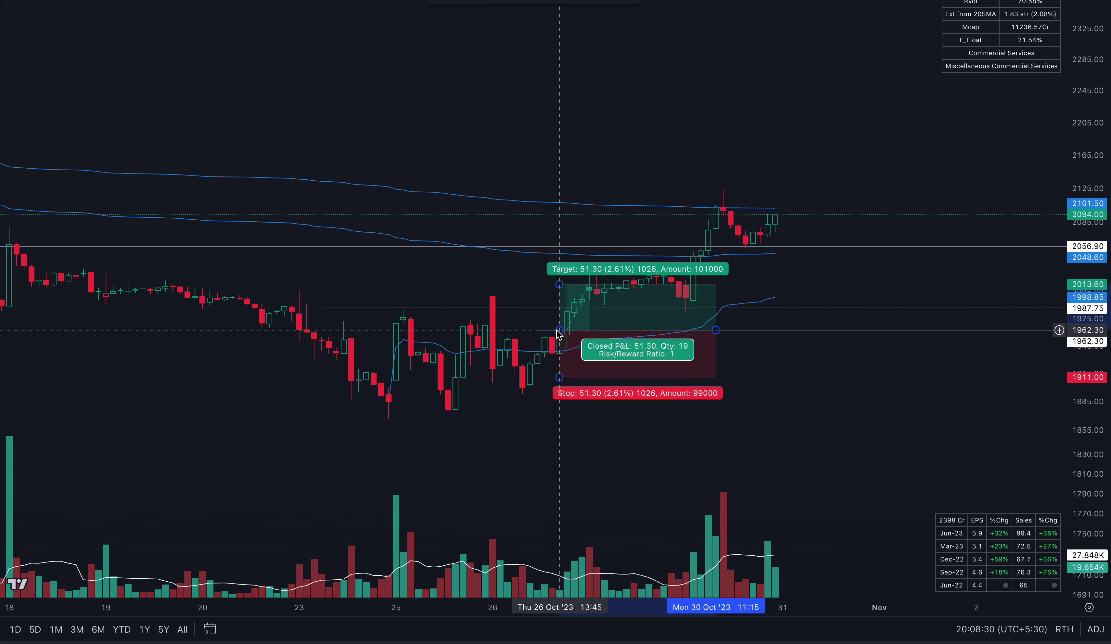
{"action": "left_click_drag", "start_coordinate": [566, 380], "coordinate": [566, 360]}
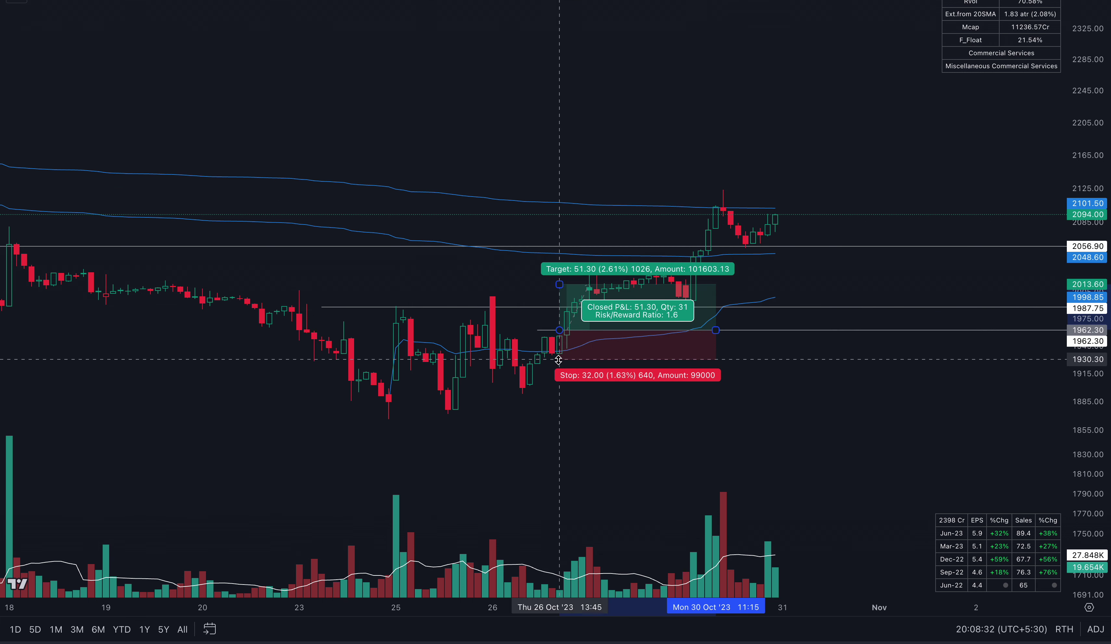
{"action": "left_click_drag", "start_coordinate": [559, 284], "coordinate": [558, 217]}
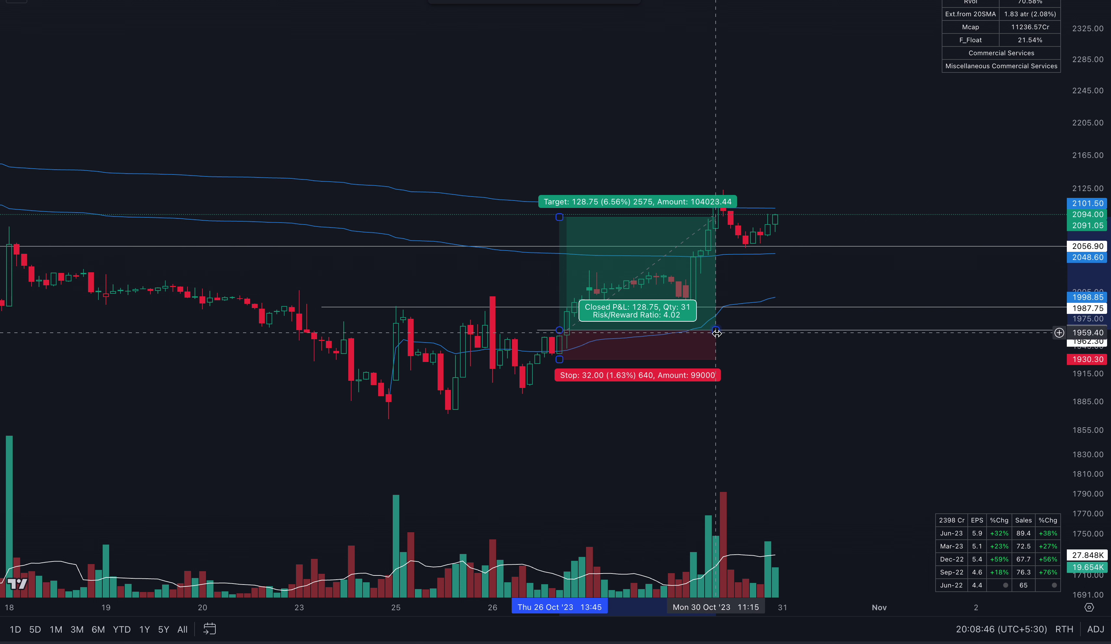
- Delete the long position and measure +17.25 (0.88%) and +91.50 (4.67%) from 1962.30
{"action": "key", "text": "Delete"}
{"action": "scroll", "coordinate": [749, 373], "scroll_direction": "up", "scroll_amount": 2}
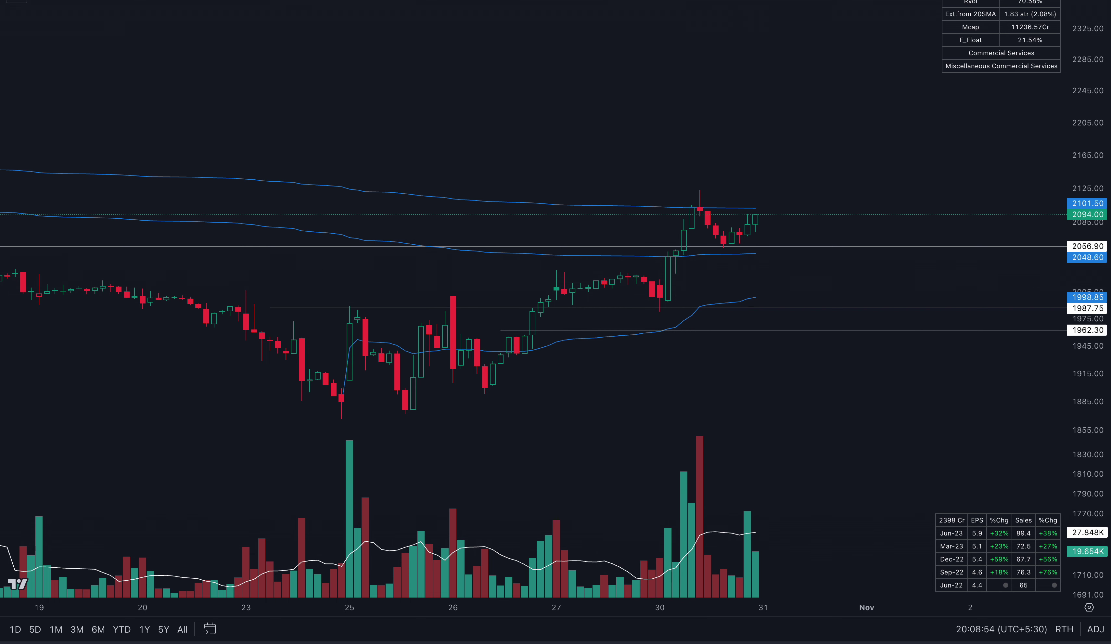
{"action": "left_click", "coordinate": [517, 331], "text": "shift"}
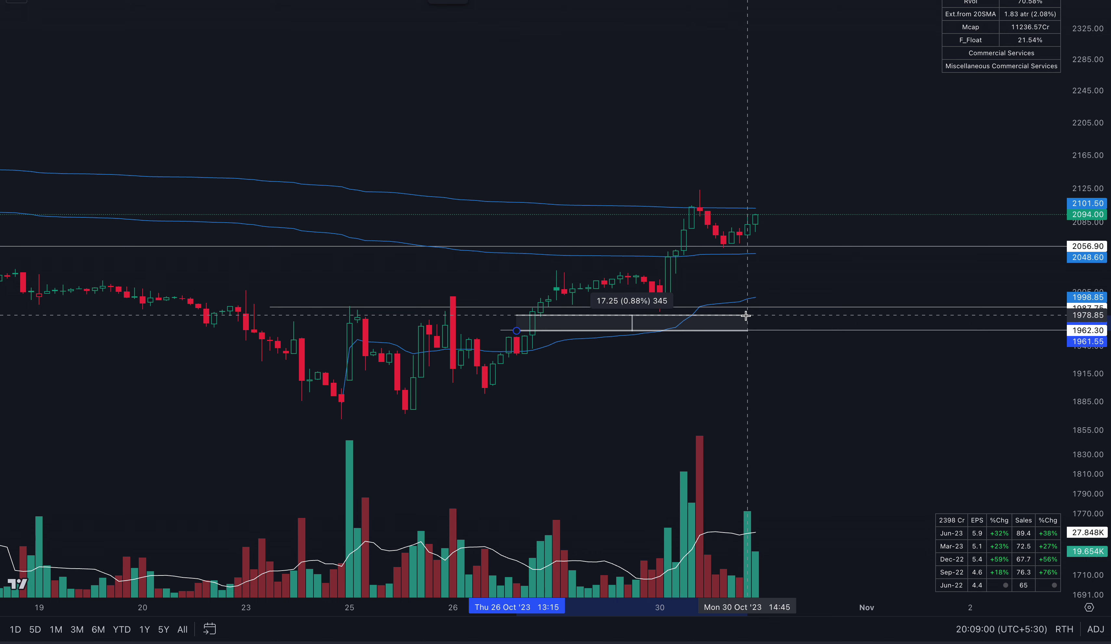
{"action": "left_click", "coordinate": [747, 315]}
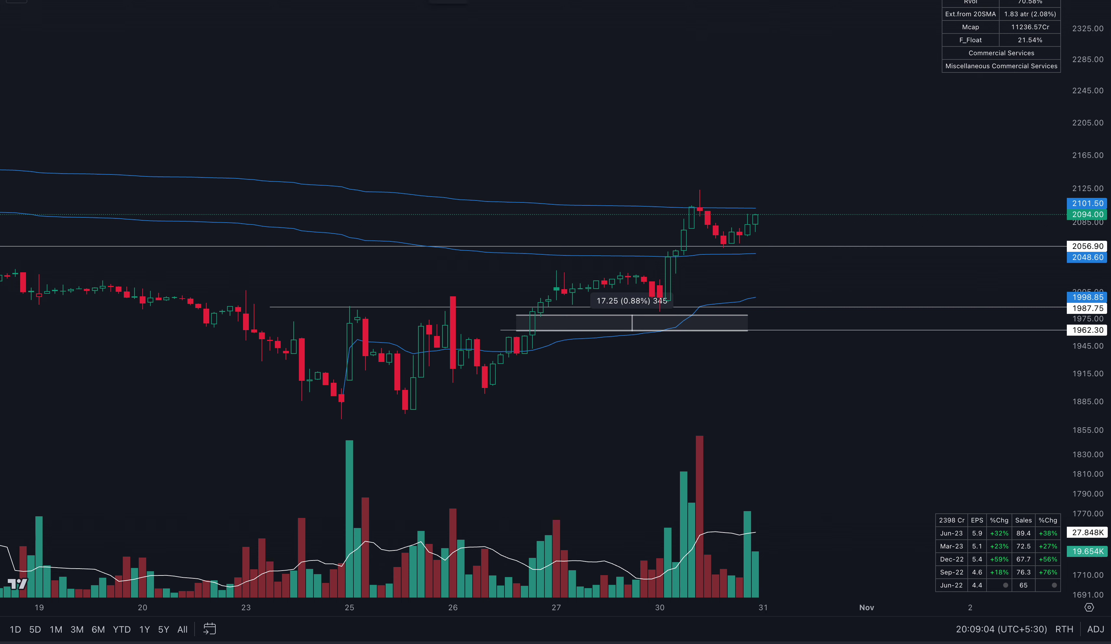
{"action": "left_click", "coordinate": [840, 333]}
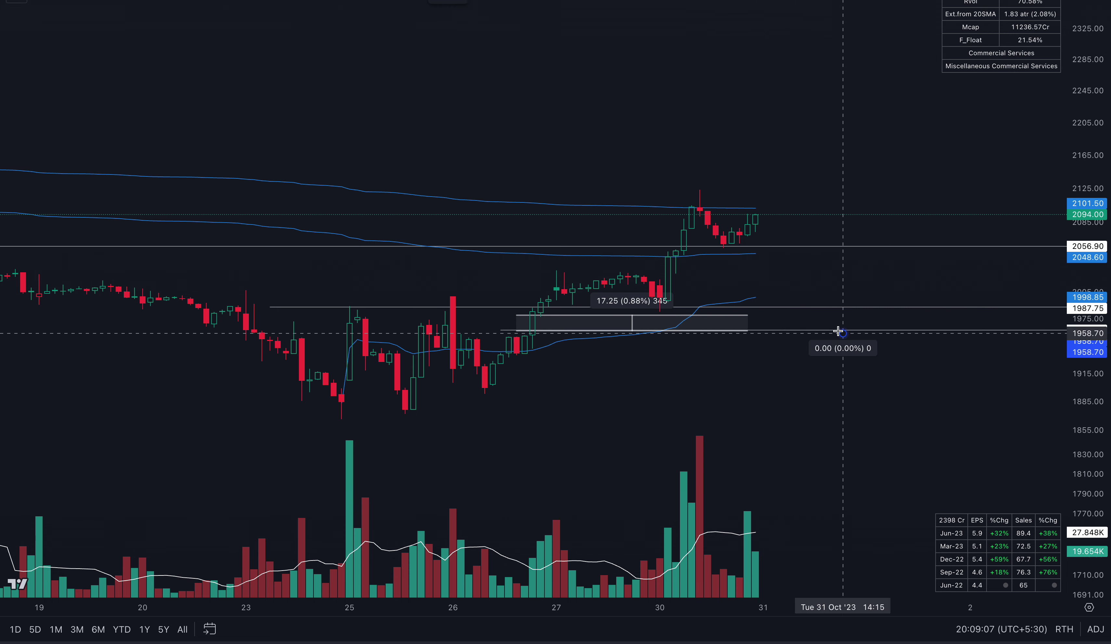
{"action": "left_click", "coordinate": [707, 252]}
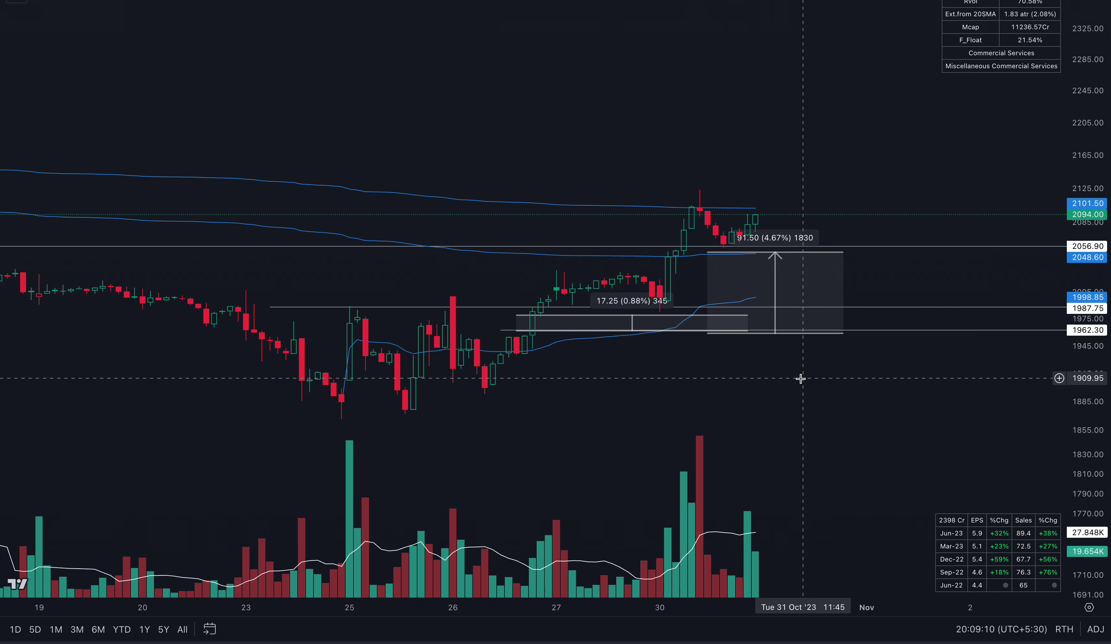
{"action": "scroll", "coordinate": [875, 412], "scroll_direction": "down", "scroll_amount": 2}
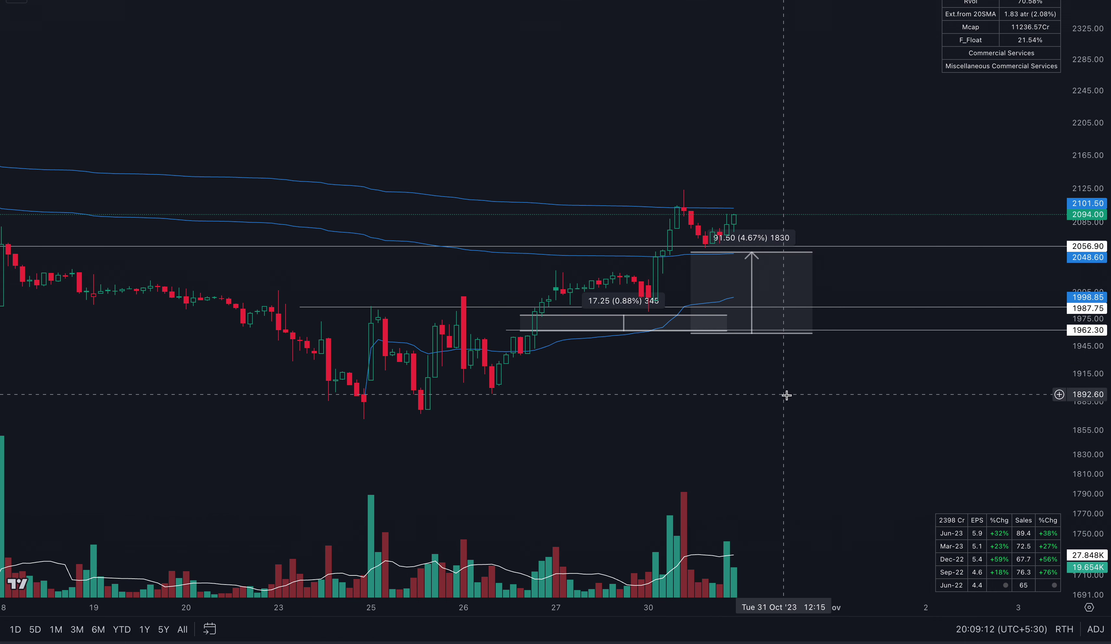
{"action": "scroll", "coordinate": [758, 407], "scroll_direction": "up", "scroll_amount": 1}
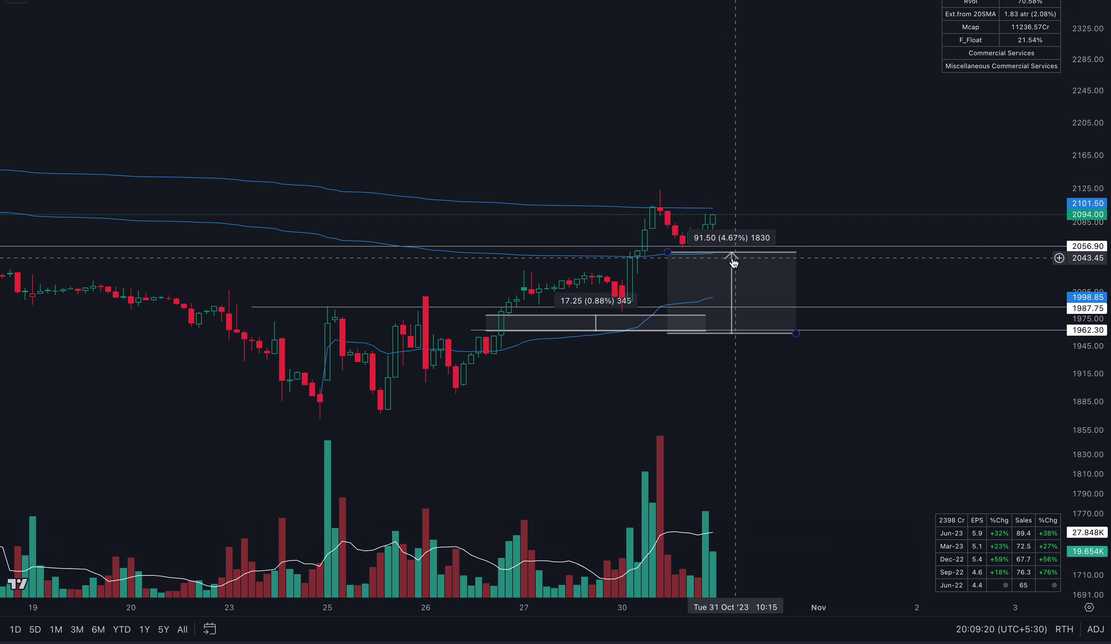
{"action": "scroll", "coordinate": [789, 400], "scroll_direction": "up", "scroll_amount": 1}
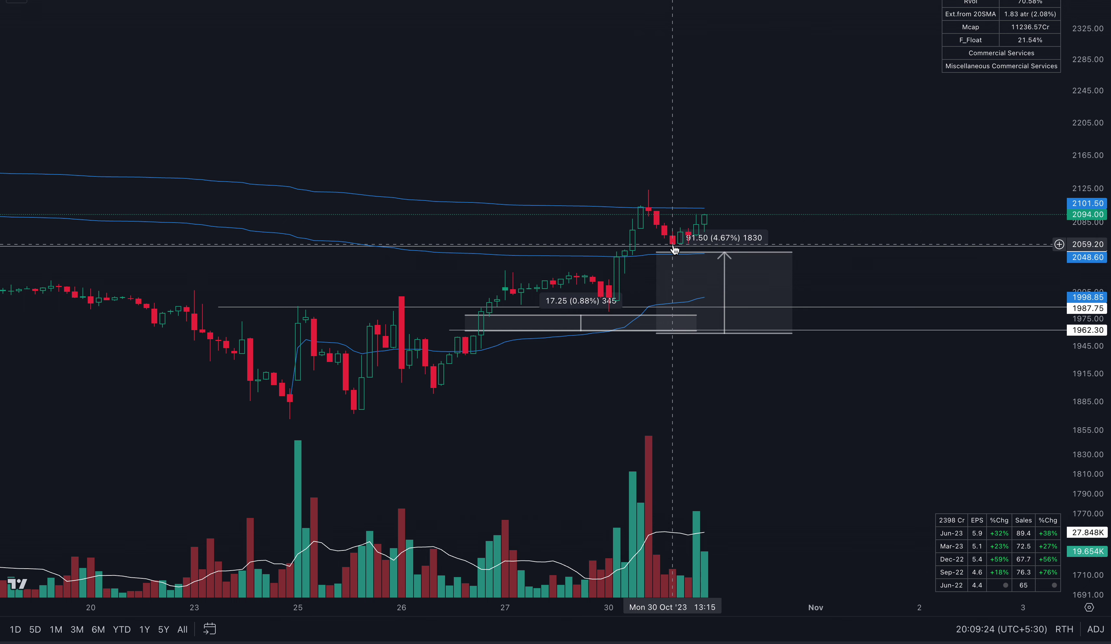
{"action": "key", "text": "alt+h"}
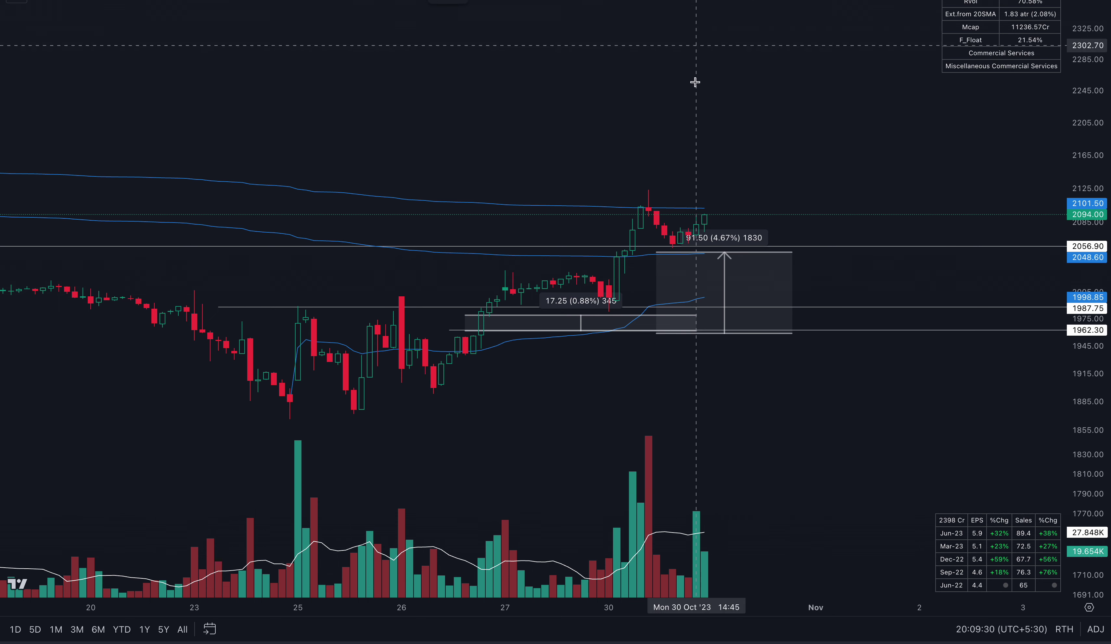
- Draw a blue zigzag path from the latest candle through two pullbacks up to about 2240
{"action": "left_click_drag", "start_coordinate": [697, 237], "coordinate": [709, 198]}
{"action": "left_click", "coordinate": [712, 191]}
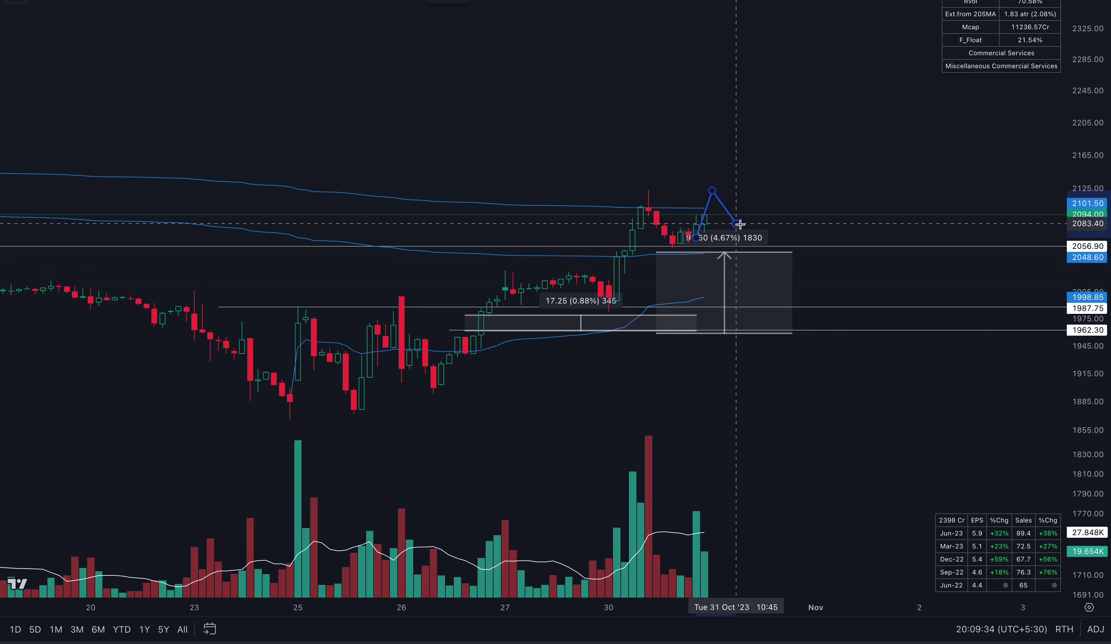
{"action": "left_click", "coordinate": [736, 223]}
{"action": "left_click", "coordinate": [760, 187]}
{"action": "left_click", "coordinate": [784, 217]}
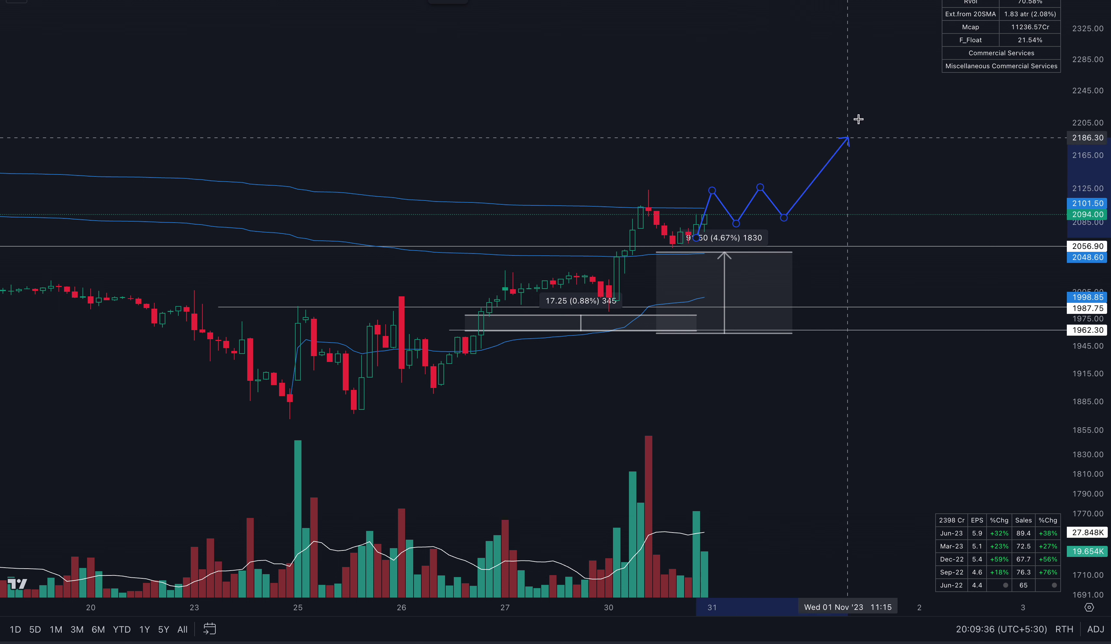
{"action": "double_click", "coordinate": [871, 99]}
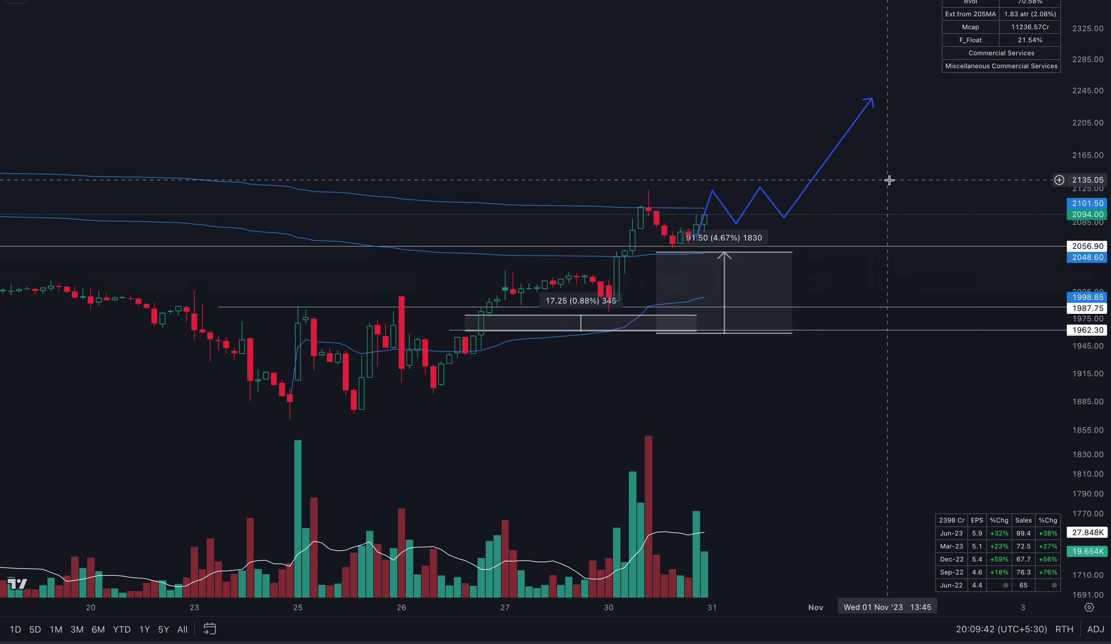
{"action": "scroll", "coordinate": [889, 180], "scroll_direction": "down", "scroll_amount": 3}
{"action": "scroll", "coordinate": [862, 186], "scroll_direction": "up", "scroll_amount": 1}
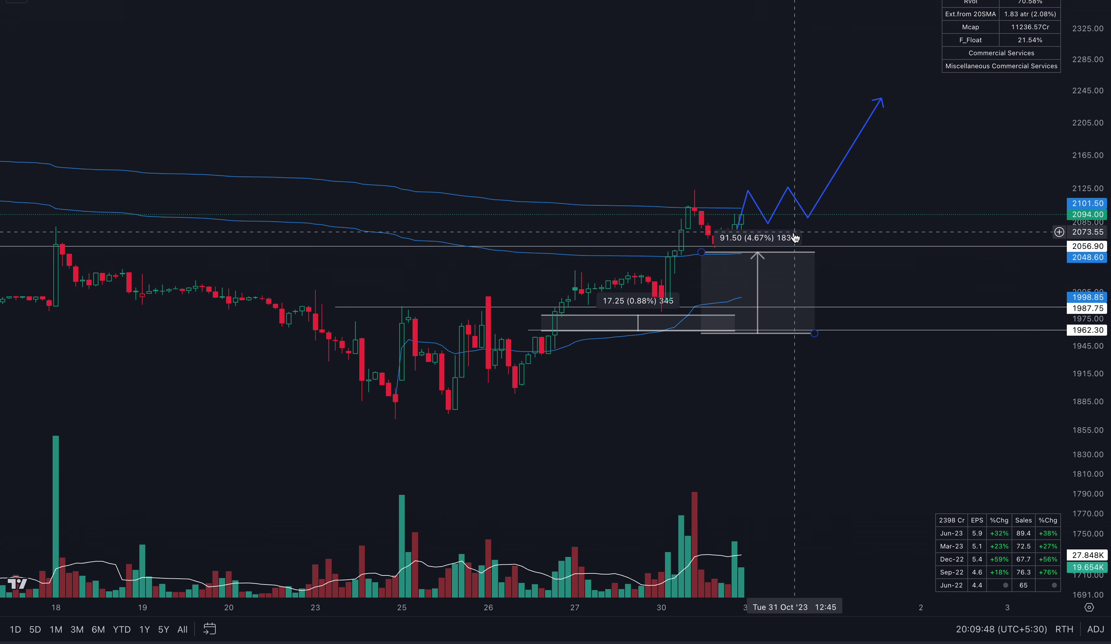
{"action": "scroll", "coordinate": [845, 400], "scroll_direction": "up", "scroll_amount": 1}
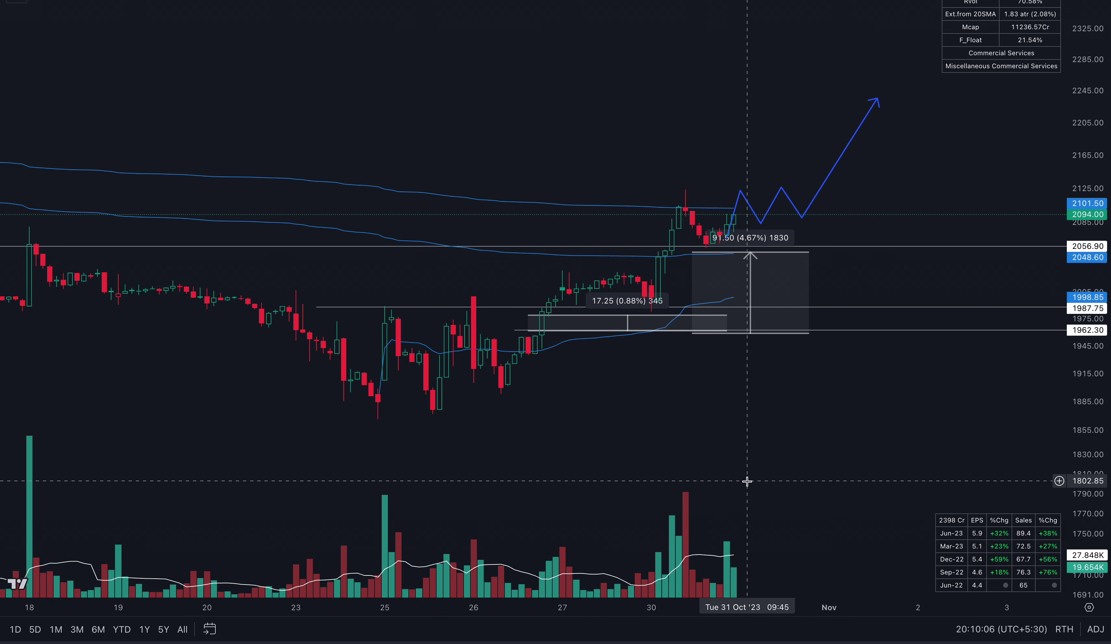
{"action": "scroll", "coordinate": [747, 481], "scroll_direction": "down", "scroll_amount": 3}
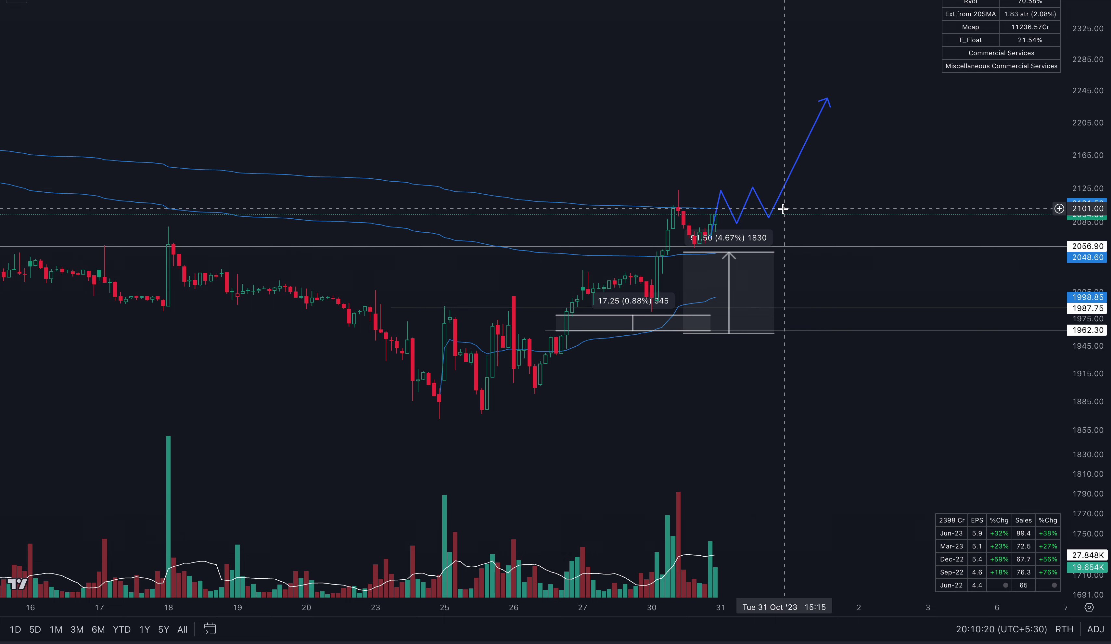
{"action": "scroll", "coordinate": [861, 364], "scroll_direction": "up", "scroll_amount": 1}
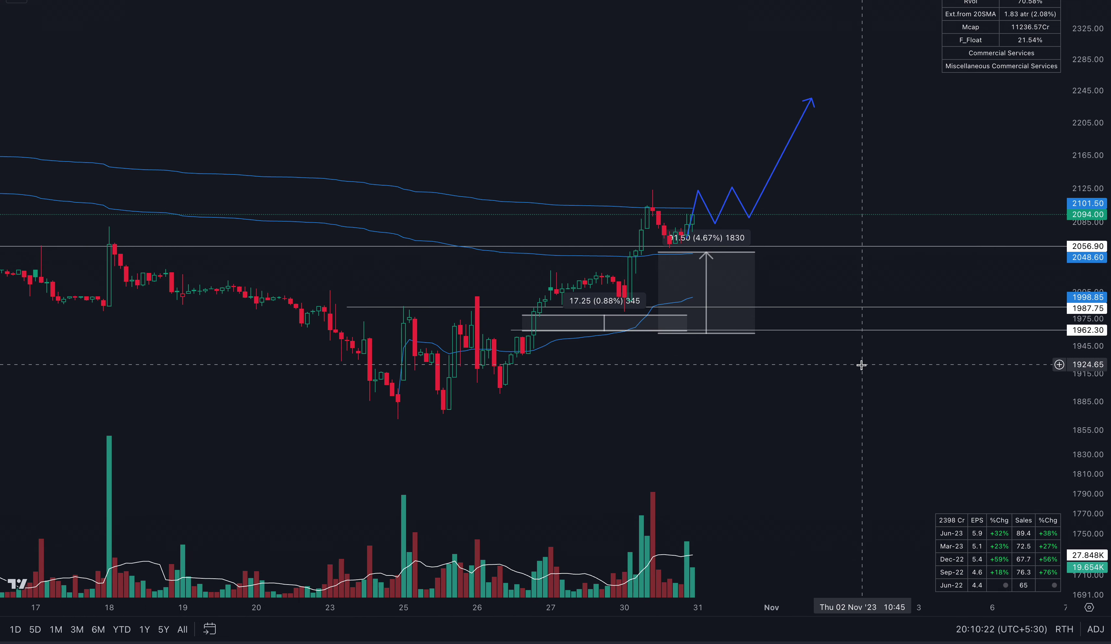
{"action": "scroll", "coordinate": [861, 365], "scroll_direction": "up", "scroll_amount": 1}
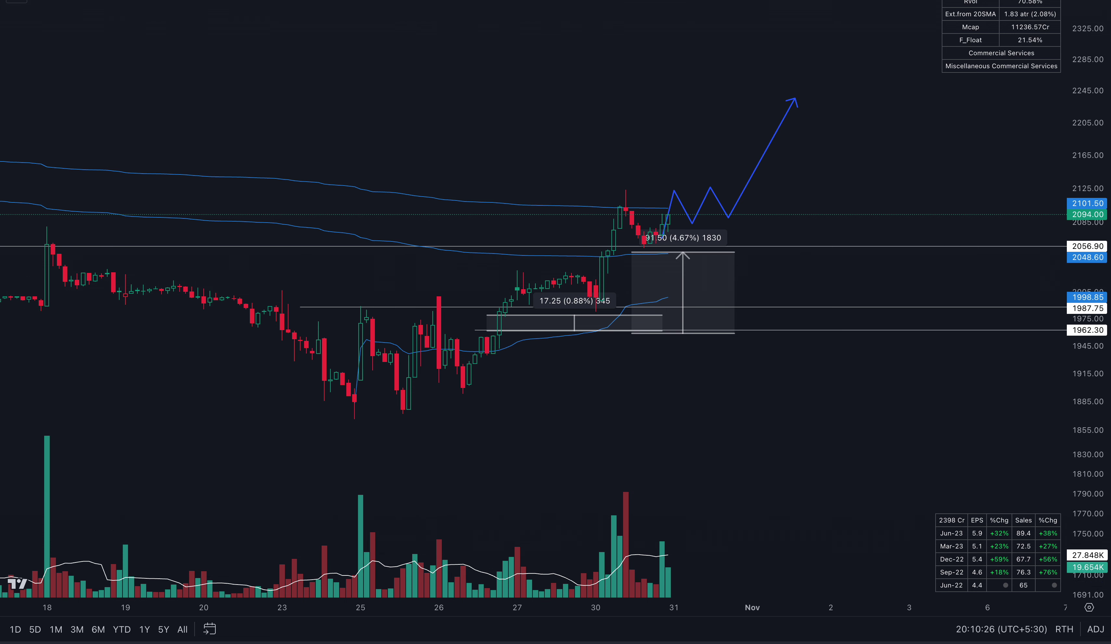
- Draw a rising trendline from 1848.85 below the 25 Oct low up to about 2205
{"action": "left_click", "coordinate": [390, 429]}
{"action": "left_click", "coordinate": [909, 141]}
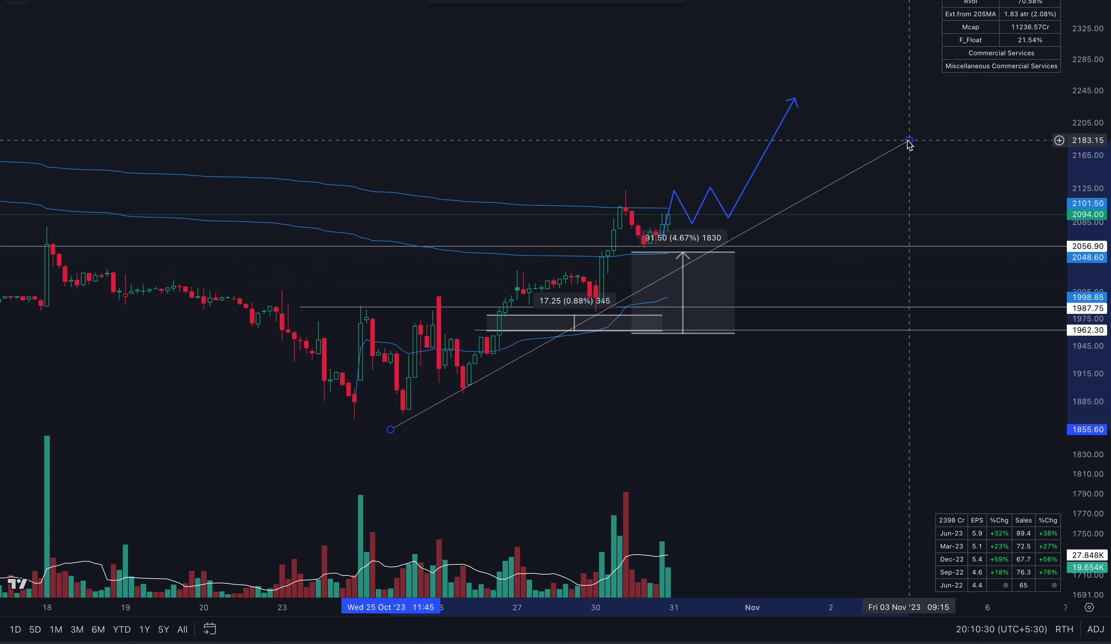
{"action": "left_click_drag", "start_coordinate": [391, 429], "coordinate": [391, 436]}
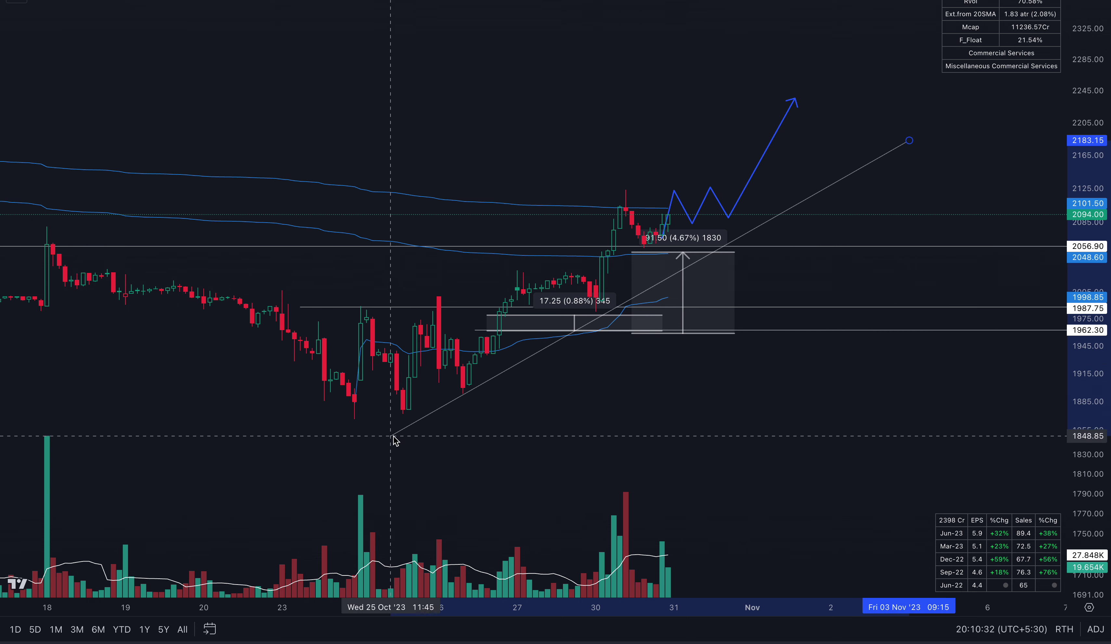
{"action": "left_click_drag", "start_coordinate": [909, 141], "coordinate": [908, 120]}
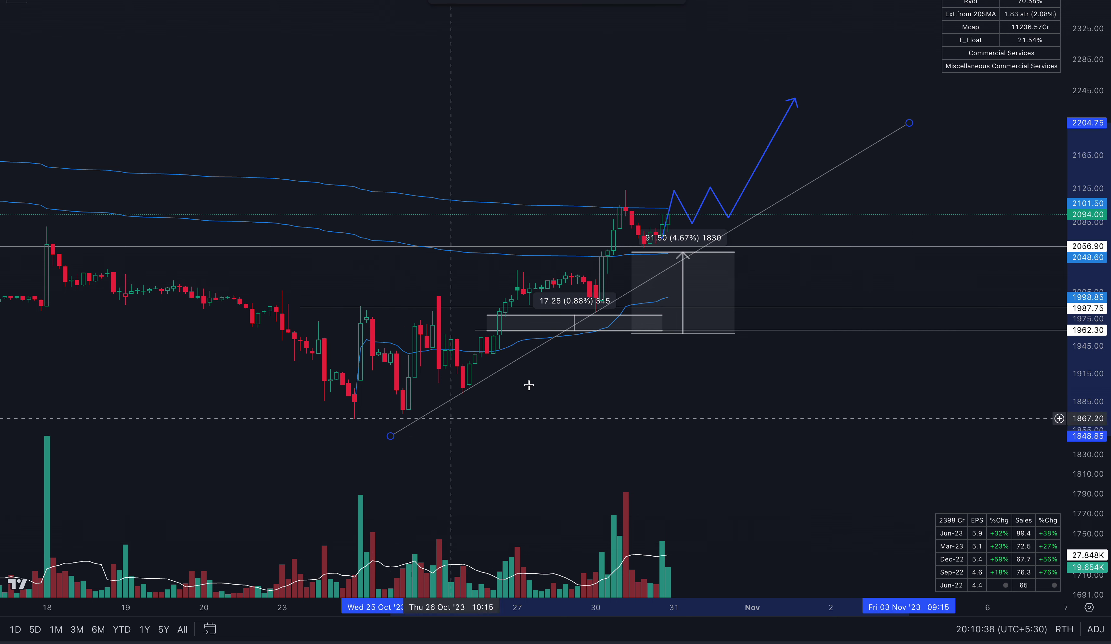
- Select the 91.50 (4.67%) price-range measurement
{"action": "scroll", "coordinate": [844, 417], "scroll_direction": "down", "scroll_amount": 2}
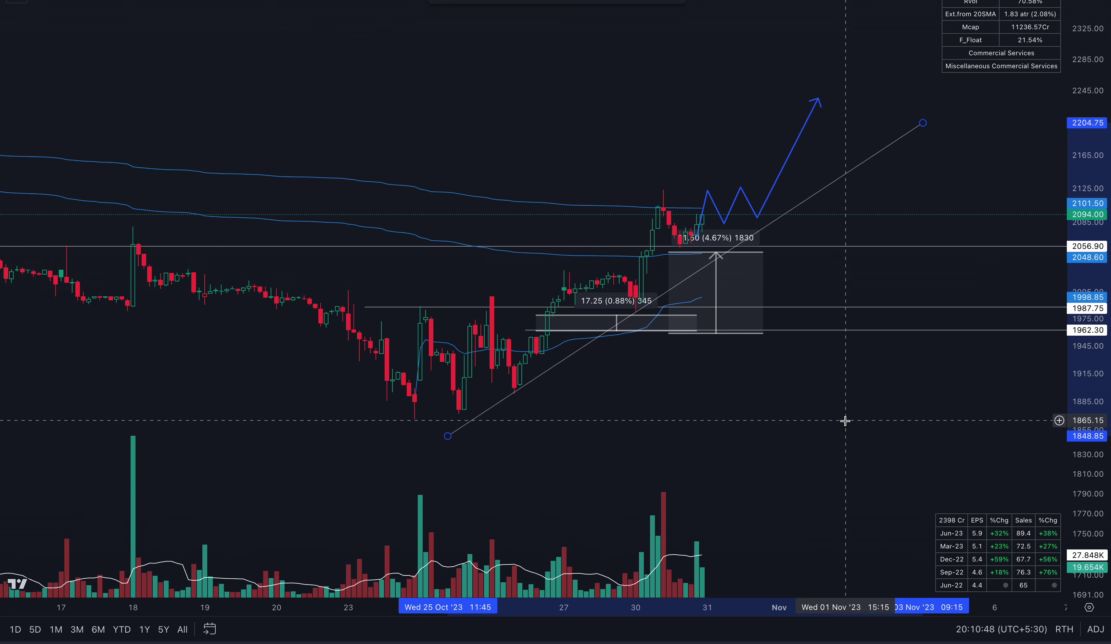
{"action": "scroll", "coordinate": [845, 421], "scroll_direction": "down", "scroll_amount": 5}
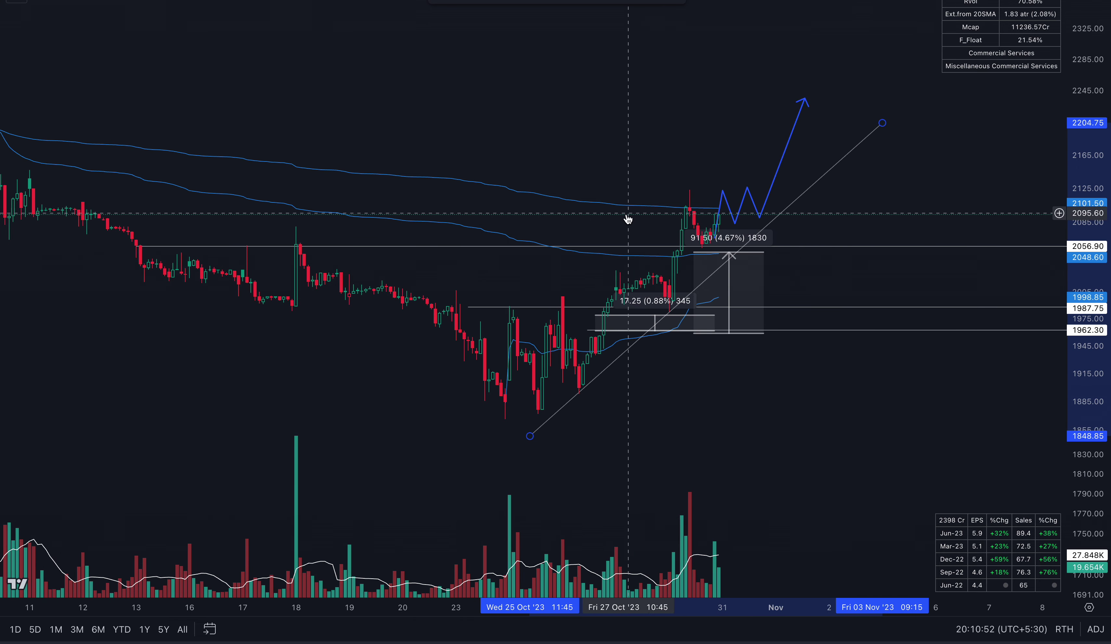
{"action": "left_click", "coordinate": [728, 242]}
{"action": "key", "text": "Delete"}
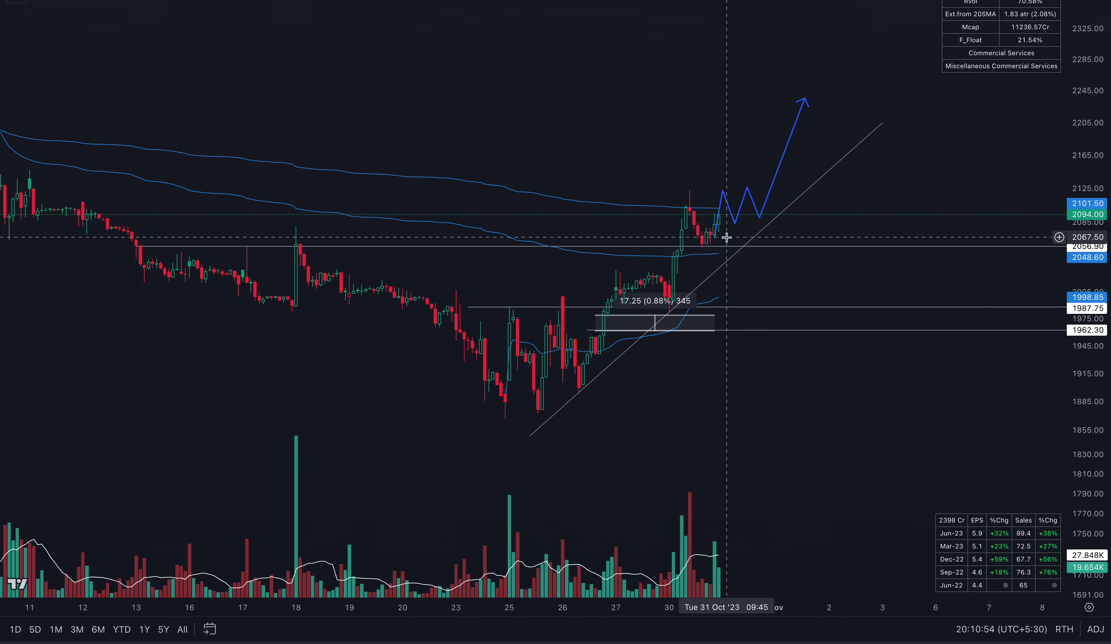
{"action": "scroll", "coordinate": [433, 248], "scroll_direction": "down", "scroll_amount": 2}
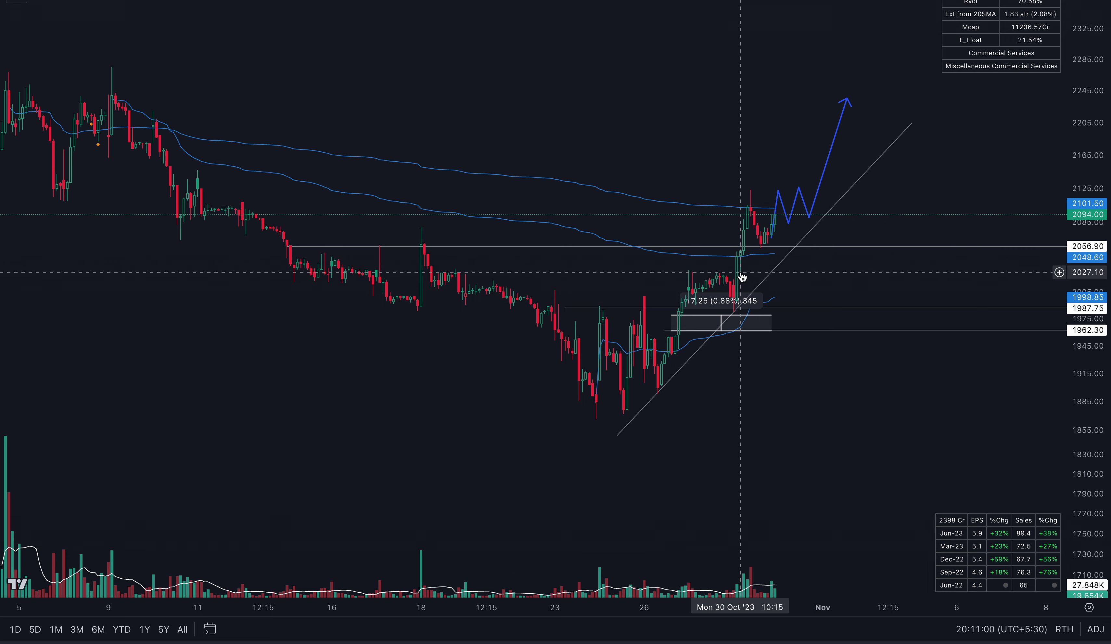
{"action": "scroll", "coordinate": [296, 201], "scroll_direction": "down", "scroll_amount": 2}
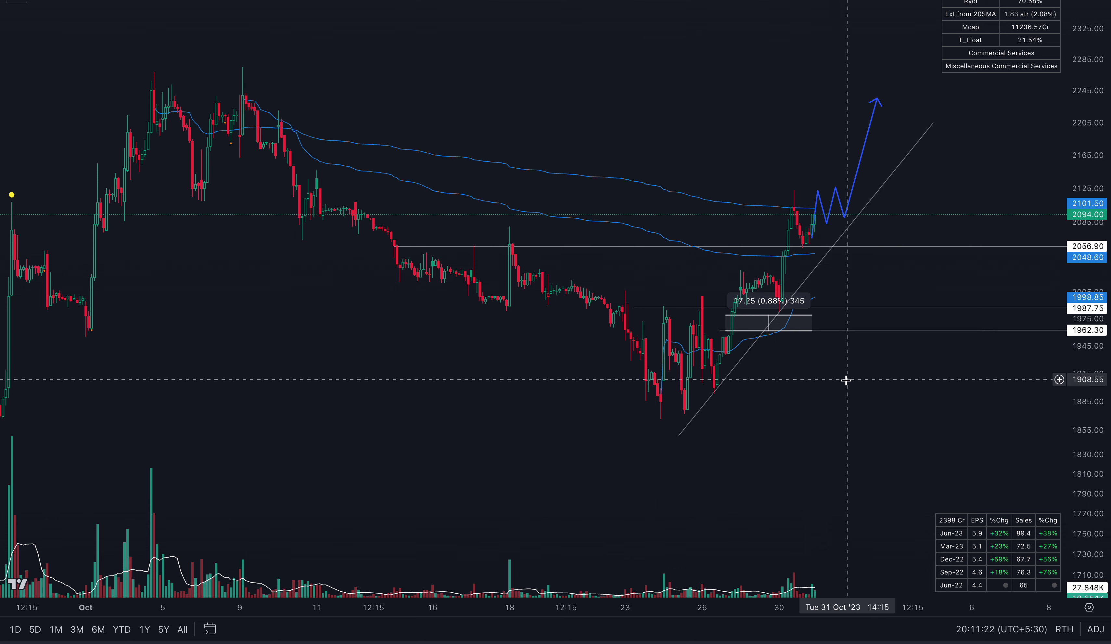
{"action": "scroll", "coordinate": [846, 378], "scroll_direction": "up", "scroll_amount": 1}
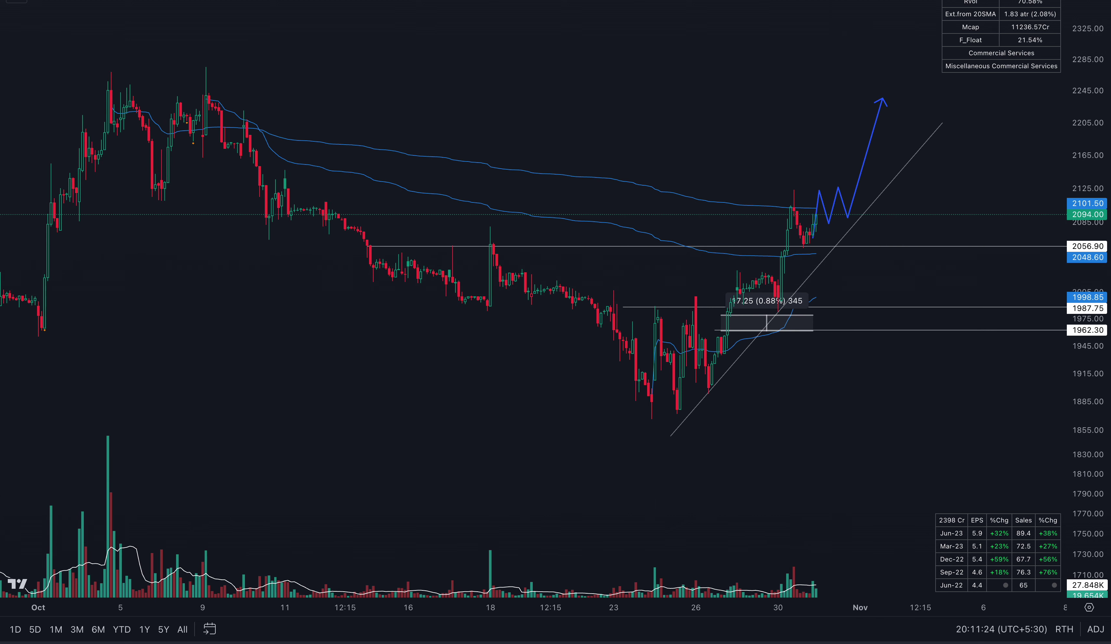